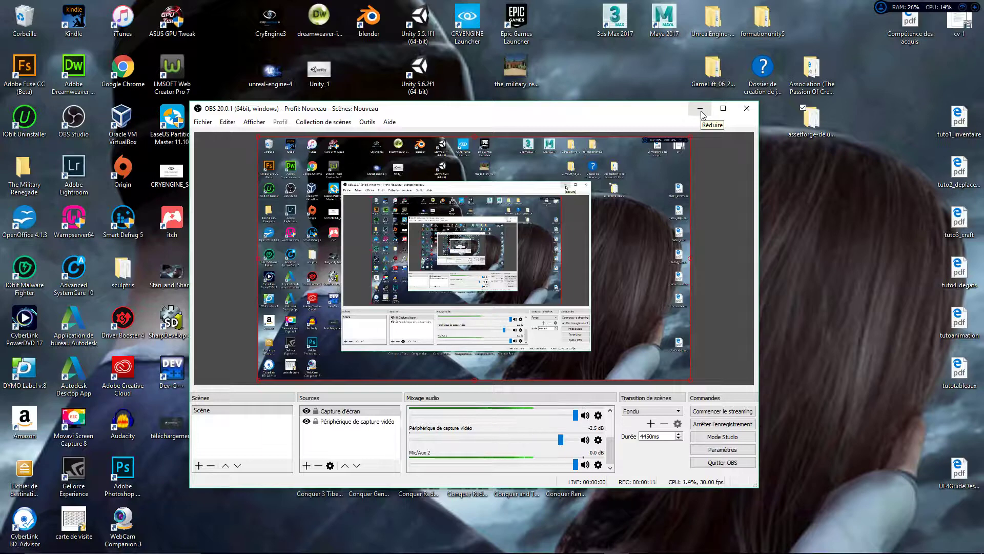
# Minimize OBS, launch Asset Forge from its assetforge-deluxe folder on the desktop and dismiss the beta notice.
pyautogui.click(701, 110)
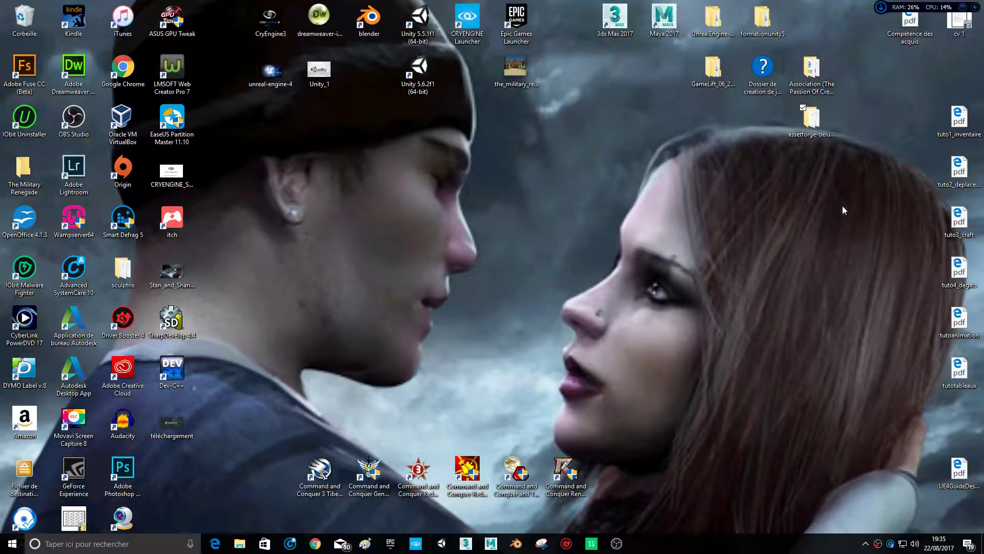
pyautogui.click(821, 123)
pyautogui.doubleClick(811, 120)
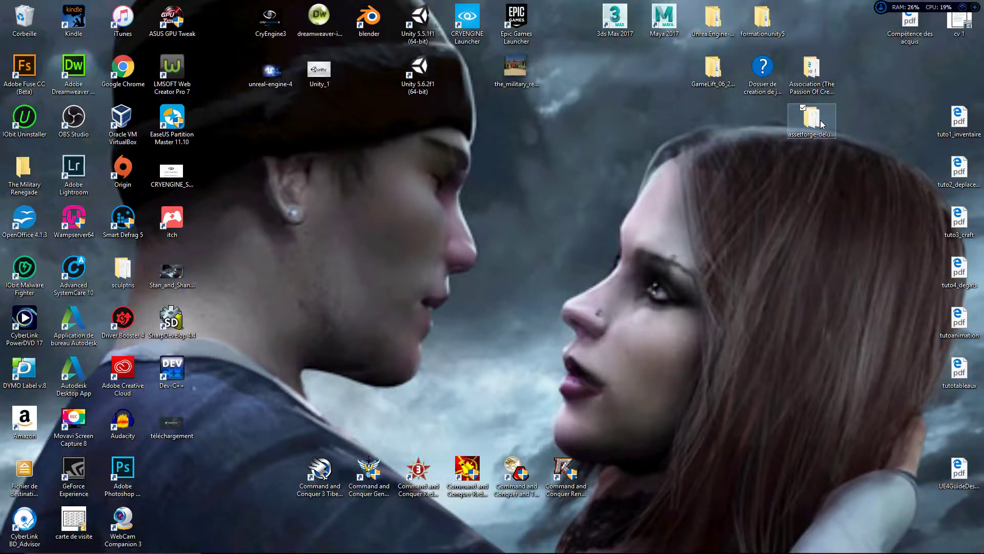
pyautogui.doubleClick(319, 264)
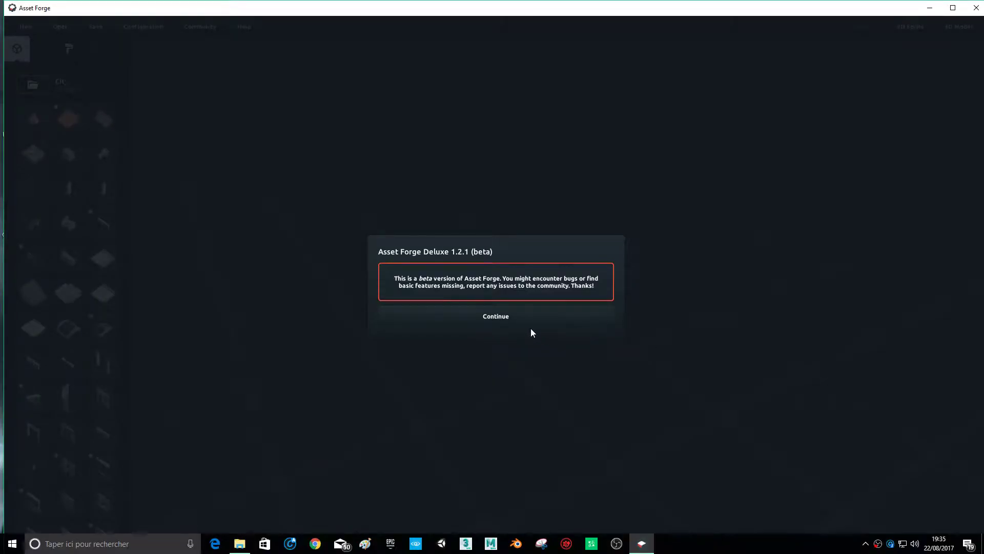
pyautogui.click(497, 316)
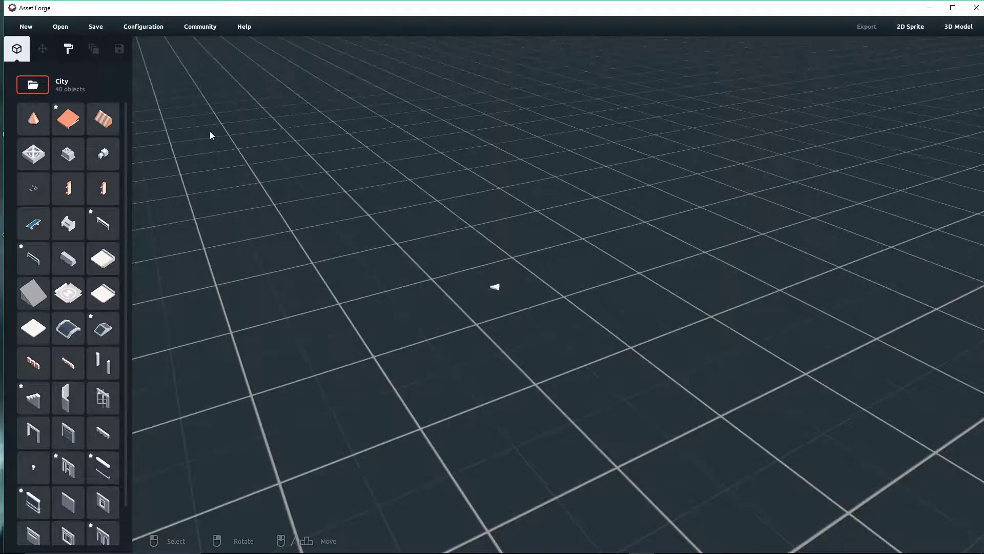
# Open the saved model route et structure.model.
pyautogui.click(61, 27)
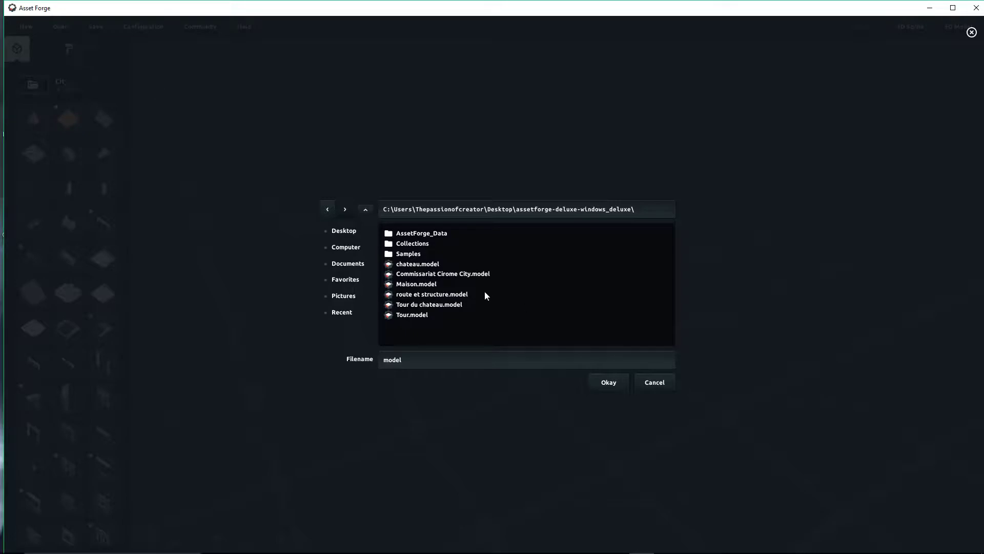
pyautogui.click(461, 294)
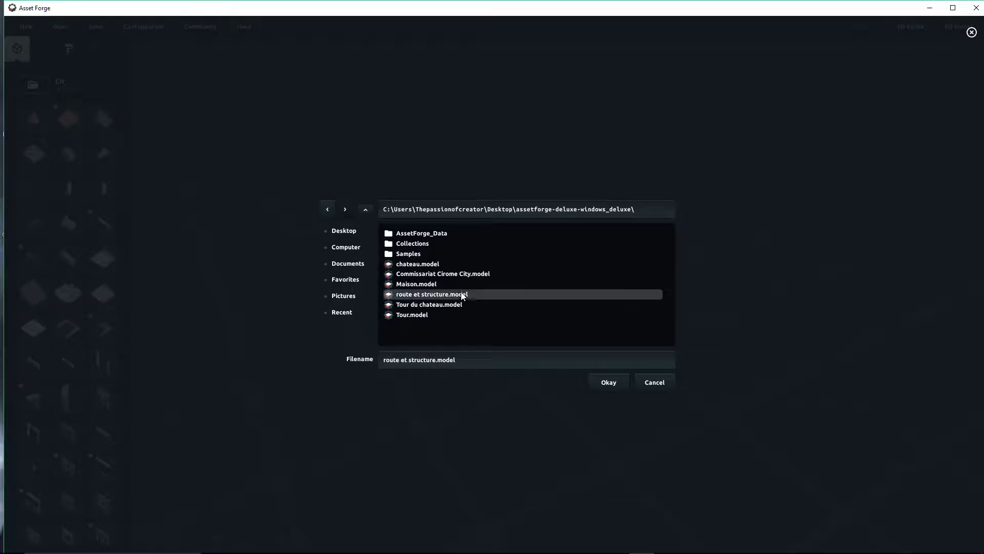
pyautogui.click(616, 382)
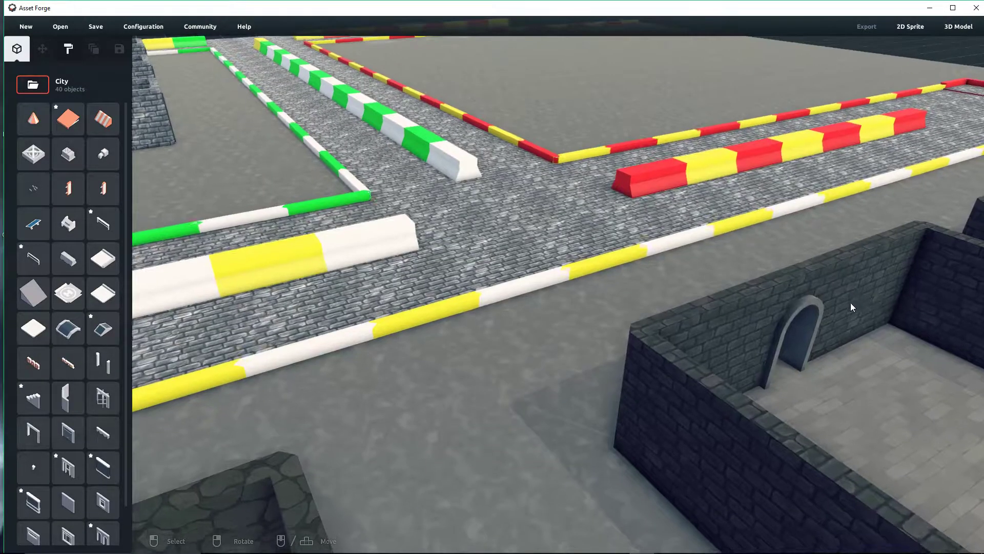
# Paint the yellow end block of the green and white road barrier white and return to block editing.
pyautogui.scroll(-3, 669, 263)
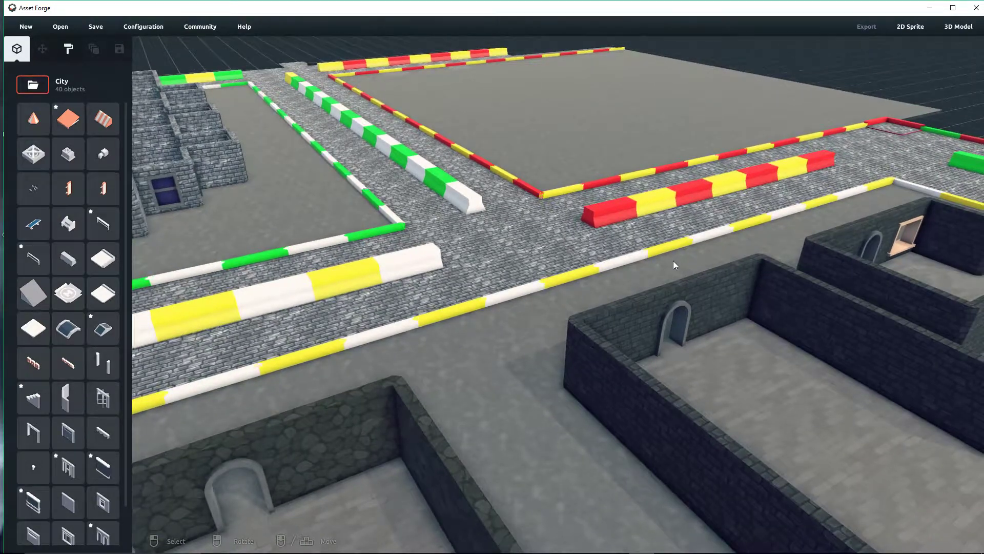
pyautogui.scroll(-5, 672, 260)
pyautogui.scroll(-4, 673, 261)
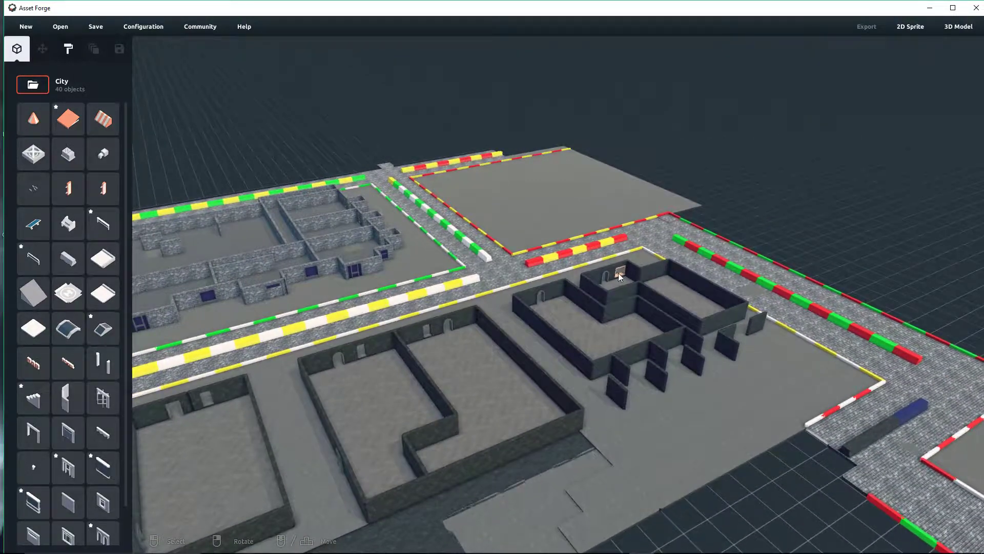
pyautogui.moveTo(586, 292); pyautogui.dragTo(662, 346, button='right')
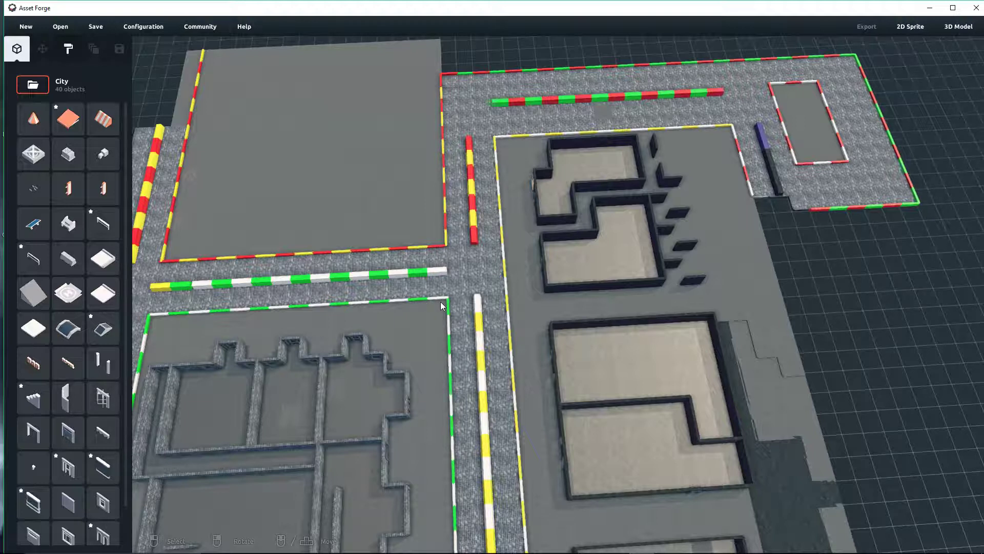
pyautogui.click(182, 285)
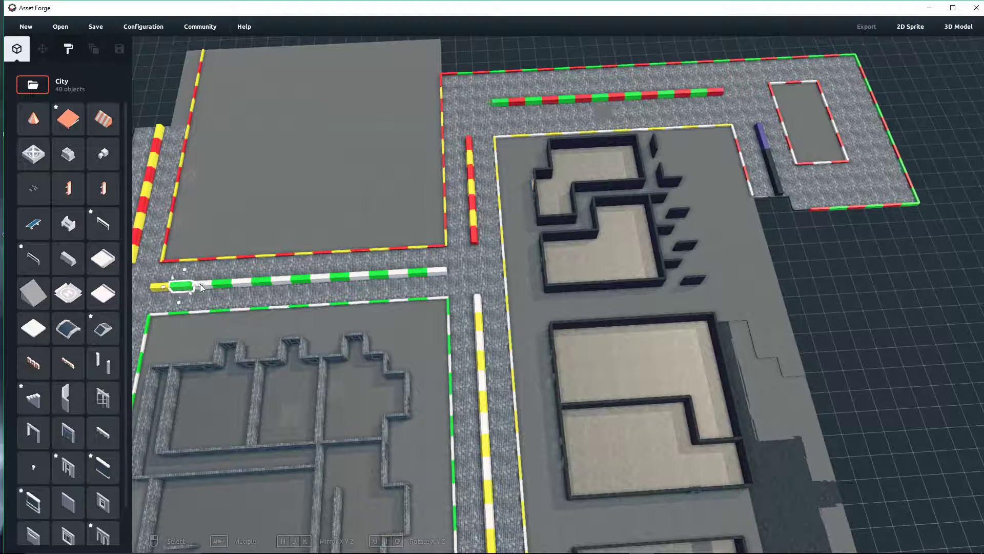
pyautogui.click(161, 288)
pyautogui.moveTo(180, 286); pyautogui.dragTo(182, 285)
pyautogui.click(68, 50)
pyautogui.click(36, 97)
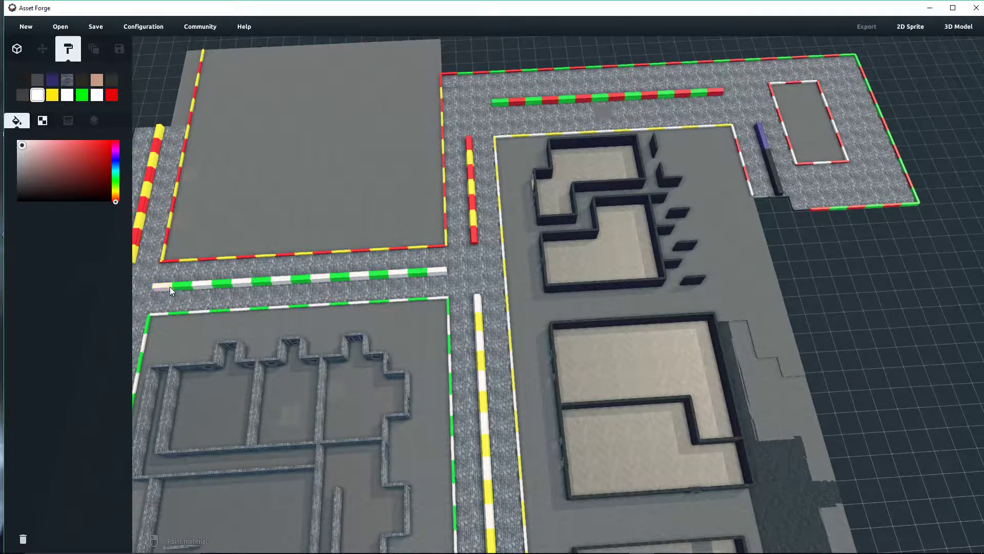
pyautogui.click(16, 50)
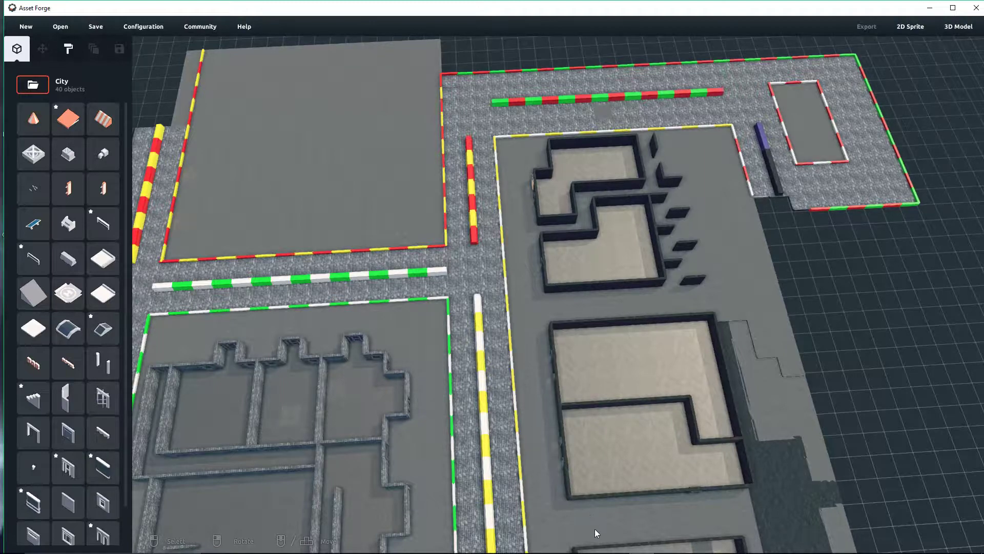
# Examine the road layout, the road tile at the empty plot's corner and the ground behind the dark-walled buildings.
pyautogui.moveTo(594, 529); pyautogui.dragTo(738, 489, button='right')
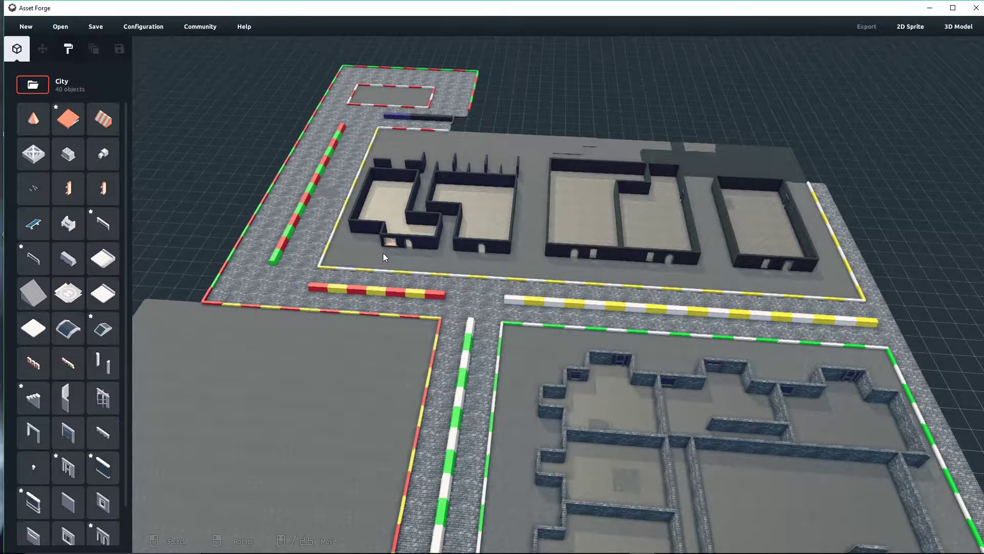
pyautogui.moveTo(404, 254); pyautogui.dragTo(292, 271, button='right')
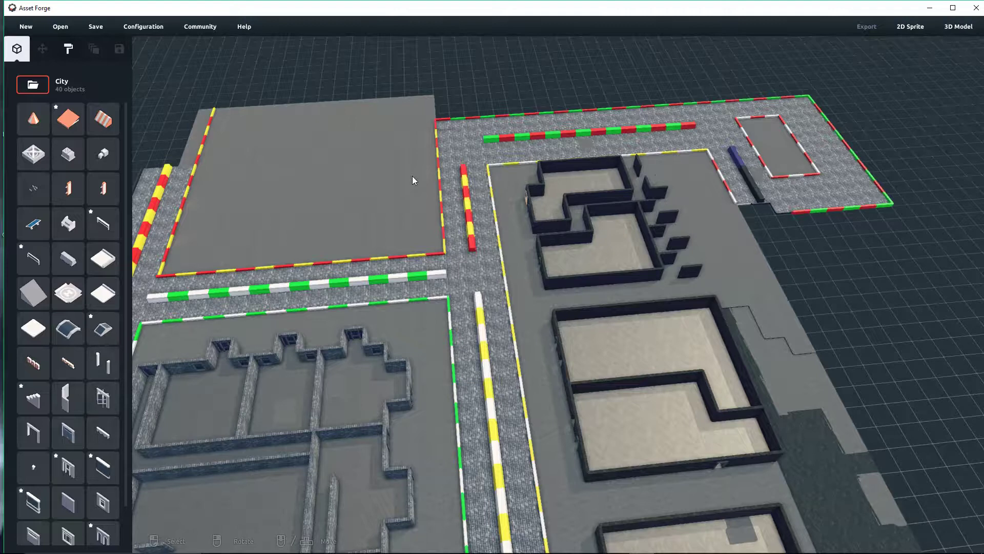
pyautogui.click(444, 121)
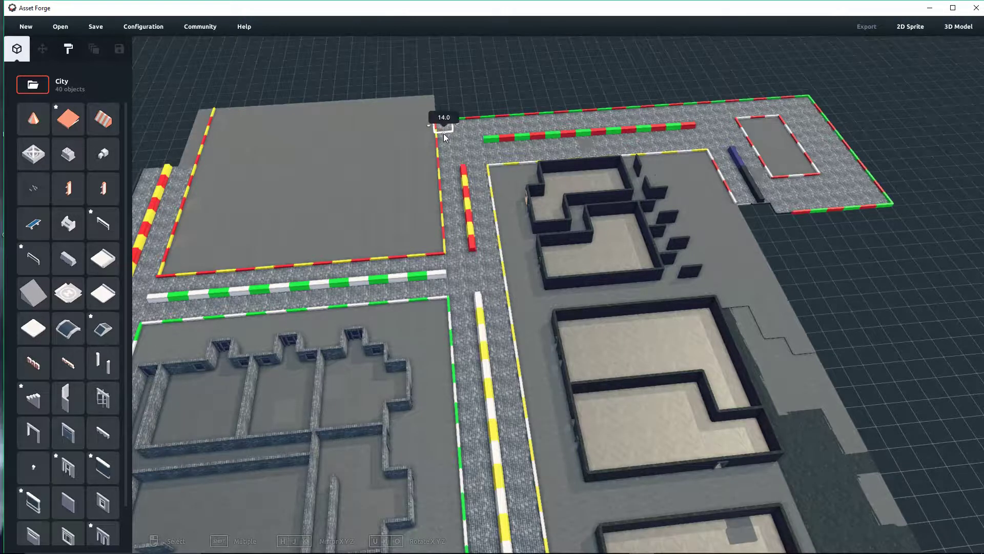
pyautogui.click(469, 84)
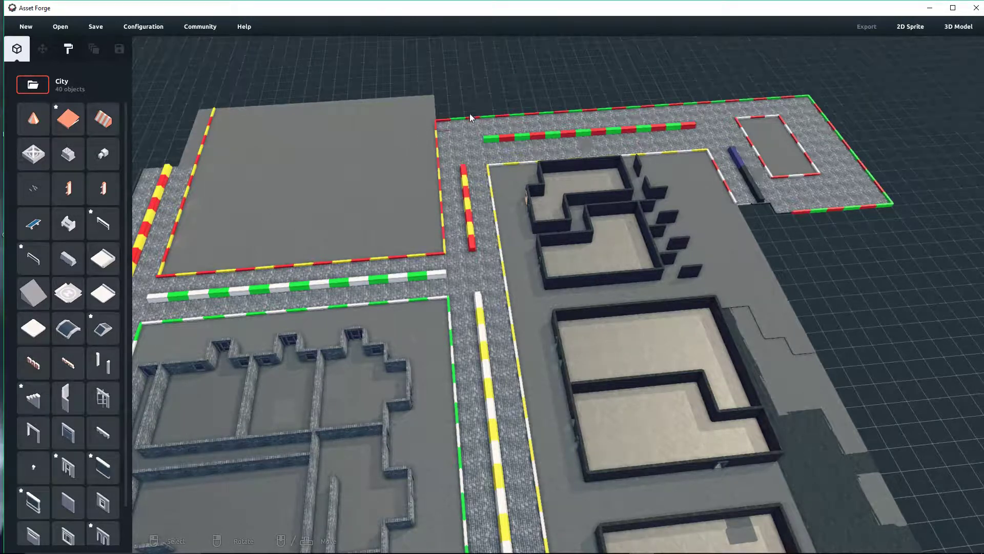
pyautogui.moveTo(601, 94); pyautogui.dragTo(490, 129, button='right')
pyautogui.click(727, 165)
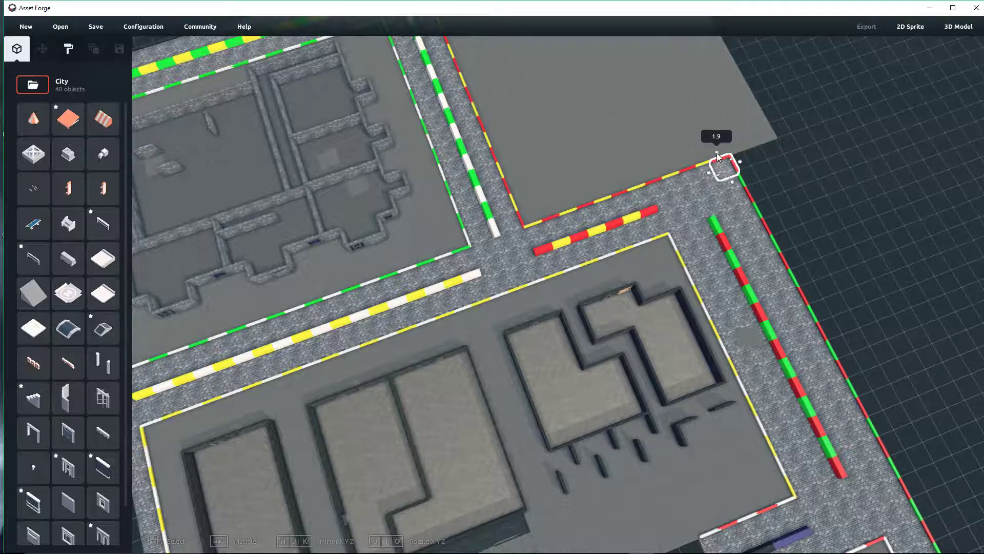
pyautogui.click(788, 172)
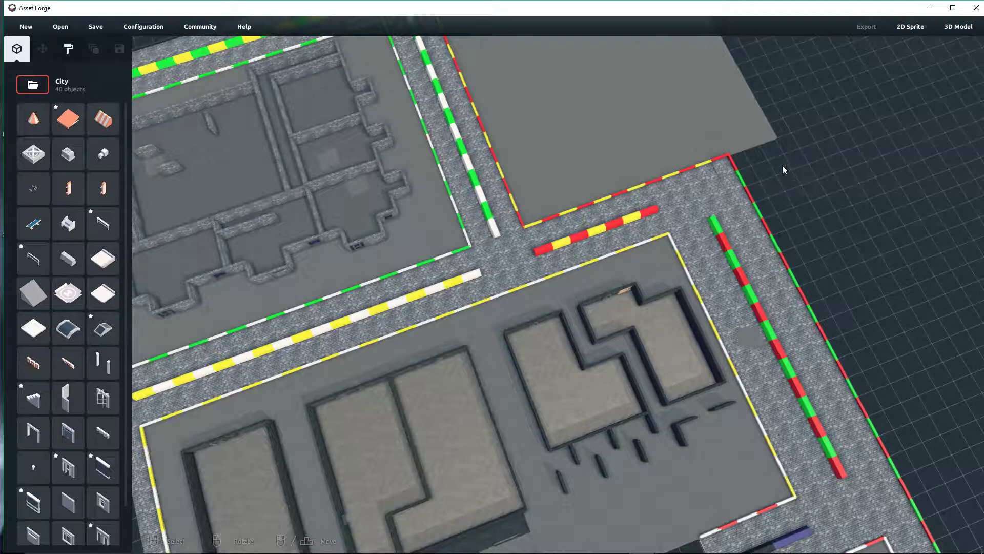
pyautogui.moveTo(777, 165); pyautogui.dragTo(912, 164, button='right')
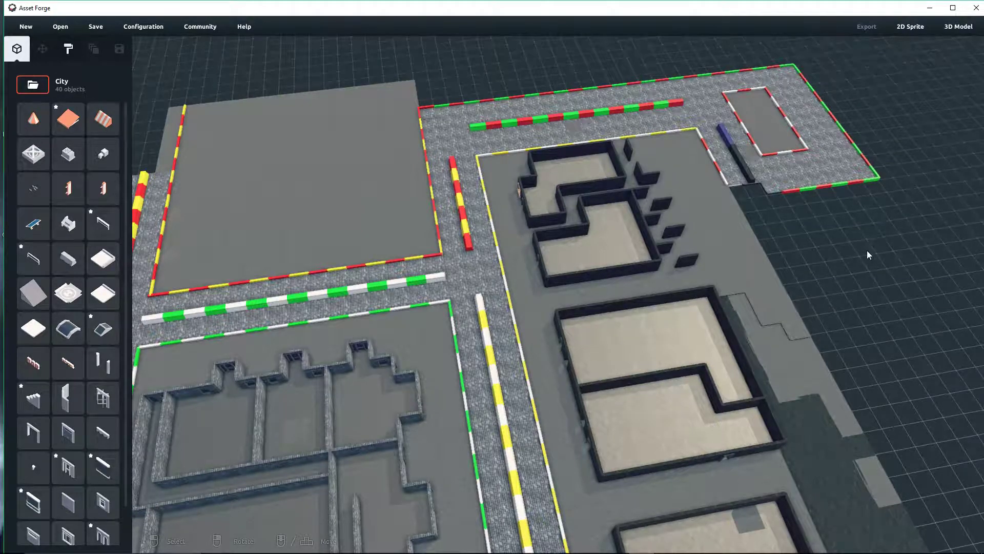
pyautogui.moveTo(866, 250)
pyautogui.mouseDown(button='right')
pyautogui.moveTo(774, 226)
pyautogui.moveTo(871, 248)
pyautogui.mouseUp(button='right')
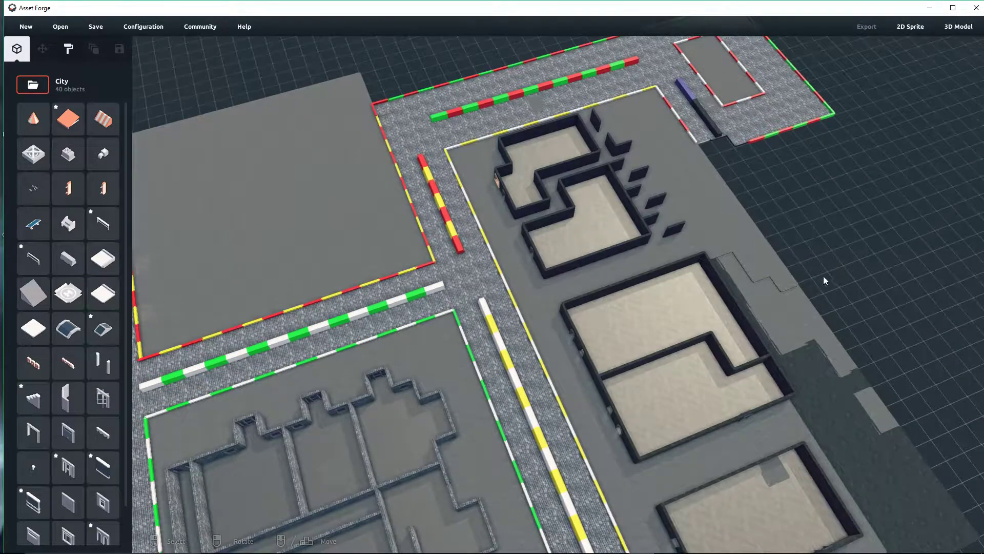
pyautogui.moveTo(838, 282); pyautogui.dragTo(771, 231, button='right')
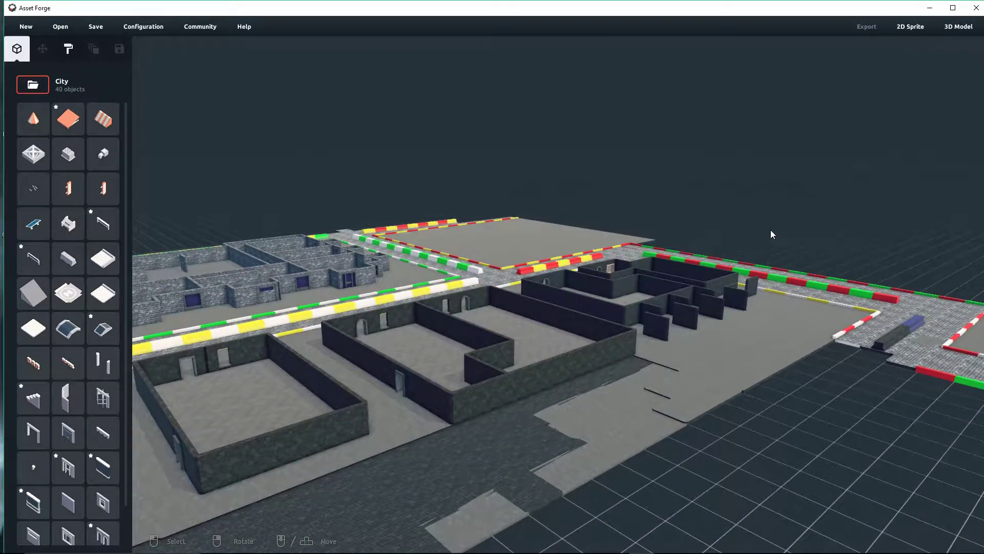
pyautogui.moveTo(665, 445); pyautogui.dragTo(561, 436, button='right')
pyautogui.moveTo(448, 367); pyautogui.dragTo(605, 406, button='right')
# Try raising the dark floor tile at the large building's rear corner by 0.1 and lower it back.
pyautogui.click(572, 392)
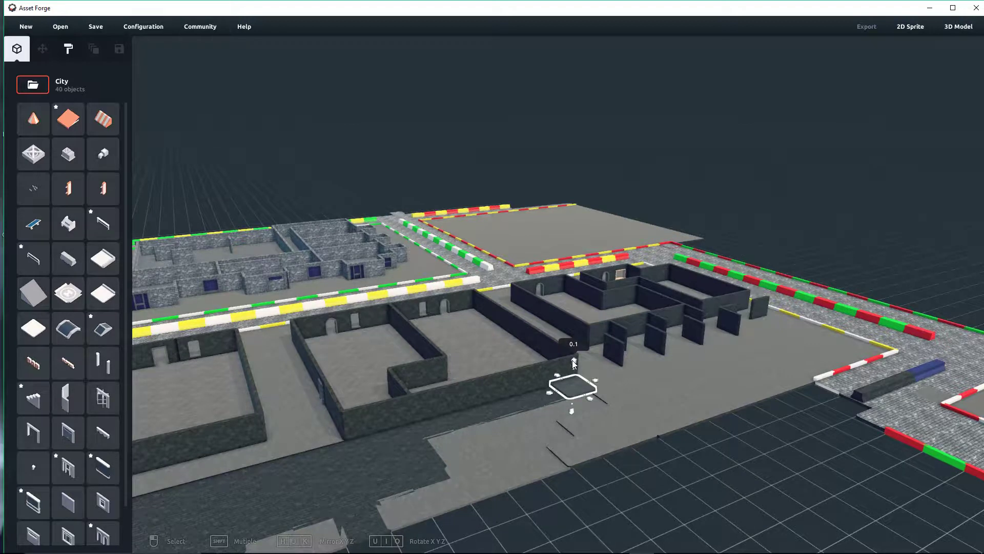
pyautogui.click(635, 482)
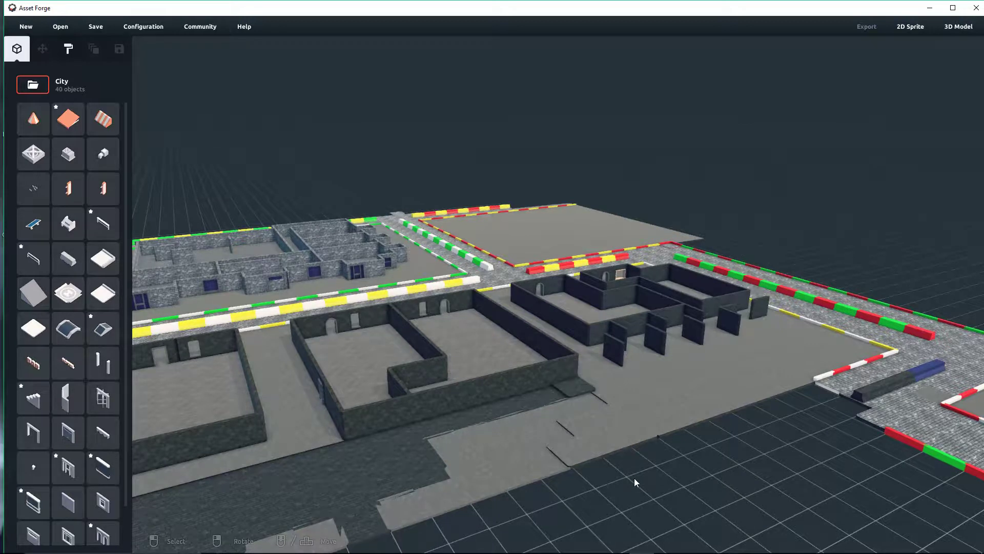
pyautogui.click(573, 393)
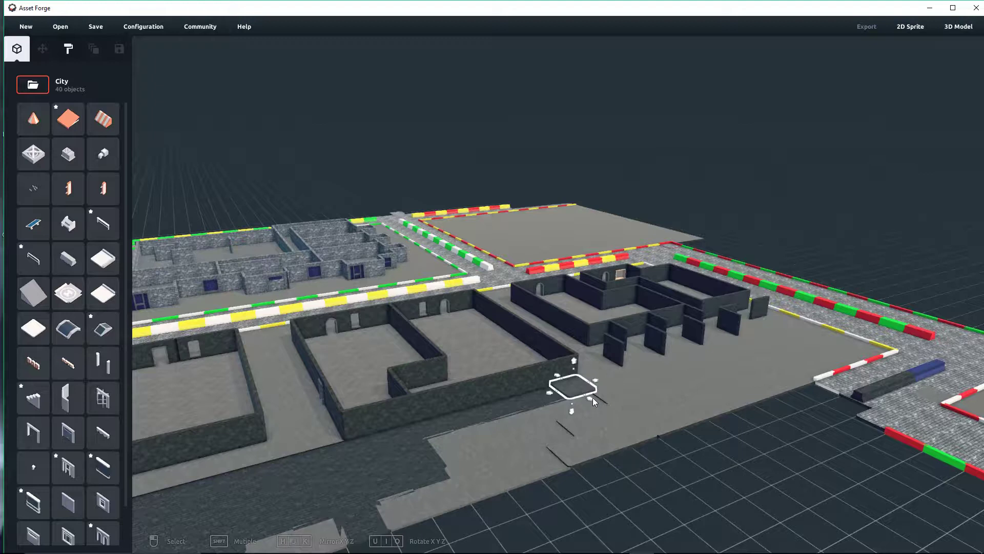
pyautogui.moveTo(592, 398); pyautogui.dragTo(570, 412)
pyautogui.click(683, 477)
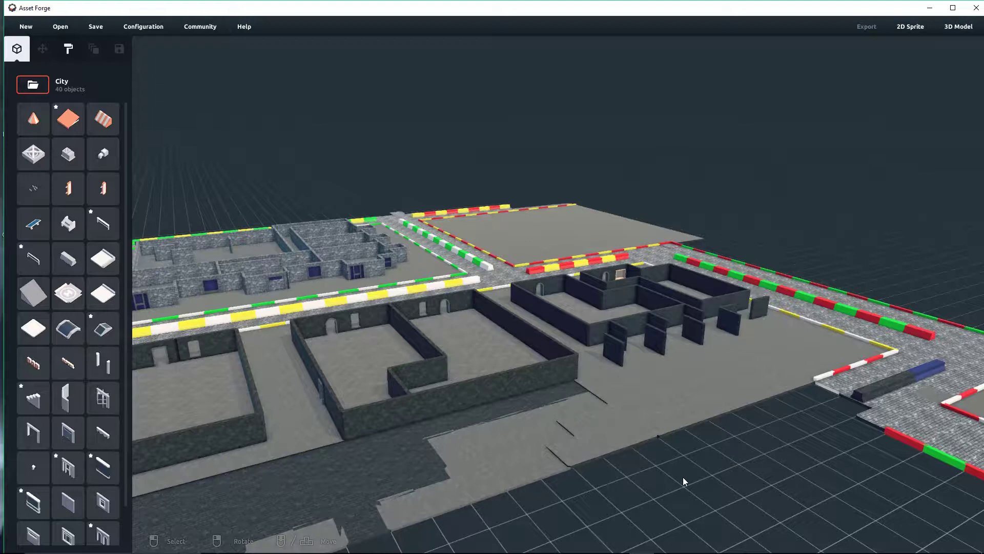
# Try raising the grey floor tile at the outer edge of the ground and lower it back by 0.1.
pyautogui.click(573, 453)
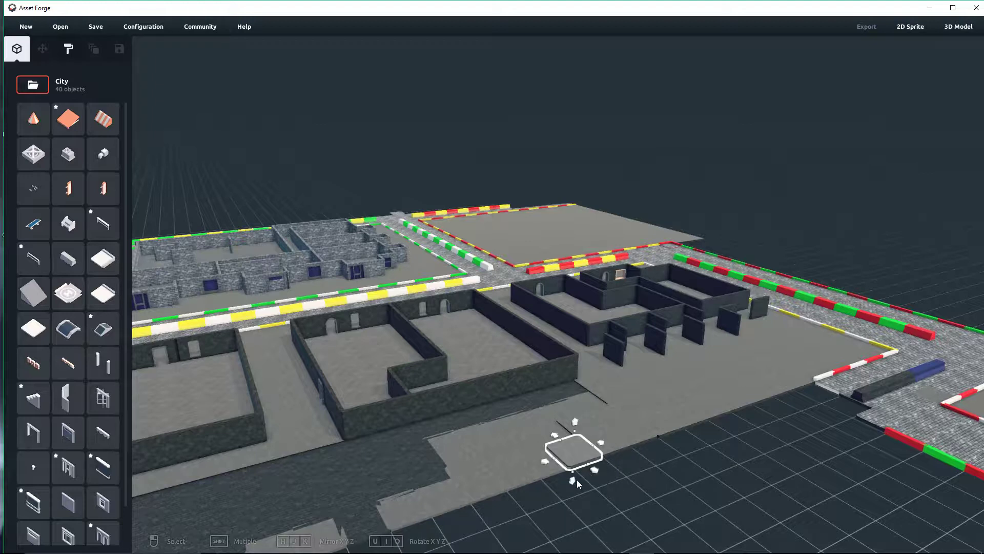
pyautogui.moveTo(574, 482); pyautogui.dragTo(573, 484)
pyautogui.click(643, 486)
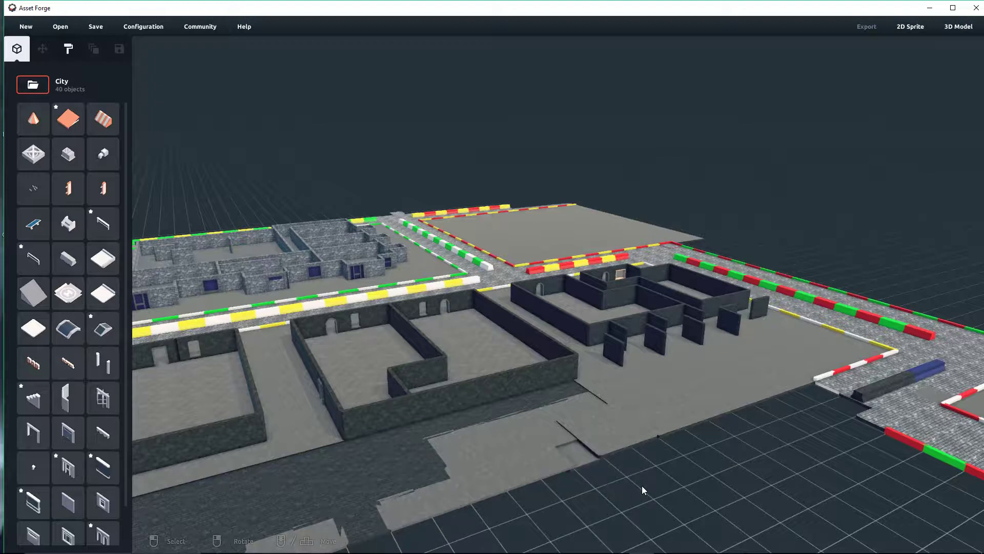
pyautogui.click(579, 460)
pyautogui.click(574, 422)
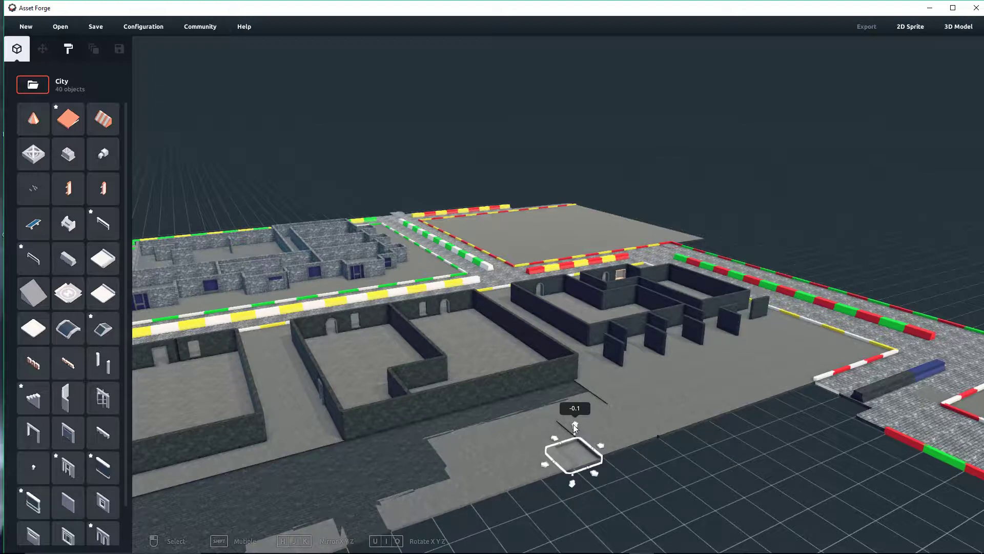
pyautogui.click(635, 486)
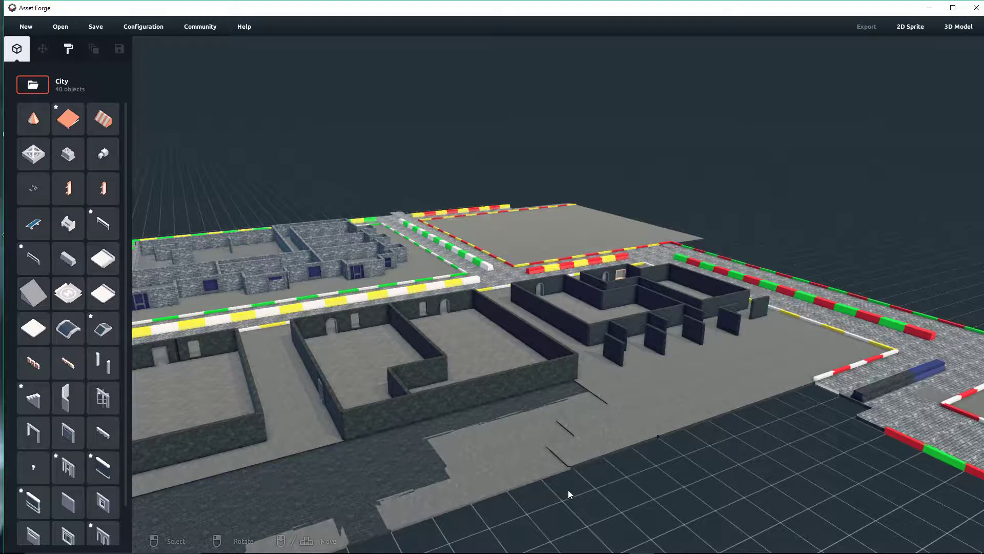
pyautogui.moveTo(568, 490); pyautogui.dragTo(620, 481, button='right')
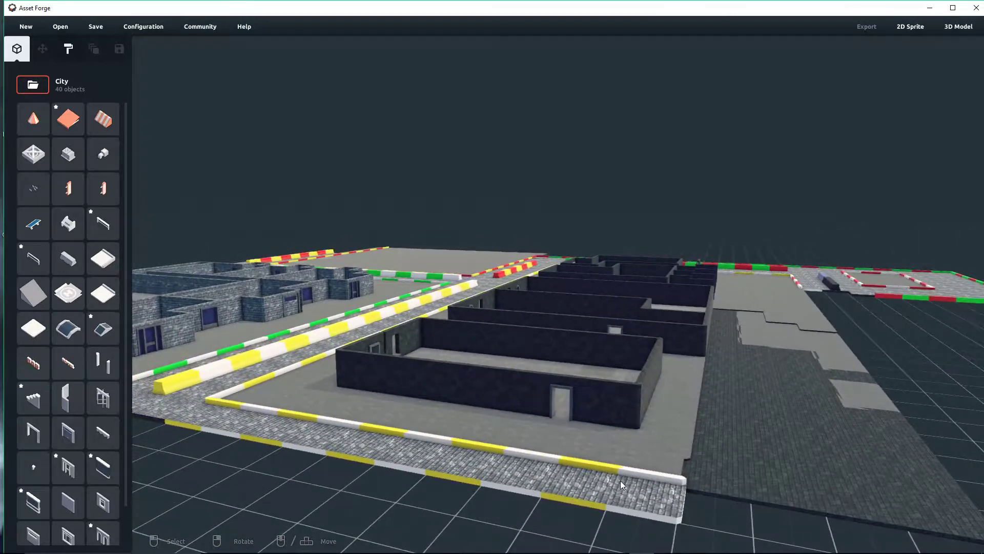
pyautogui.click(714, 487)
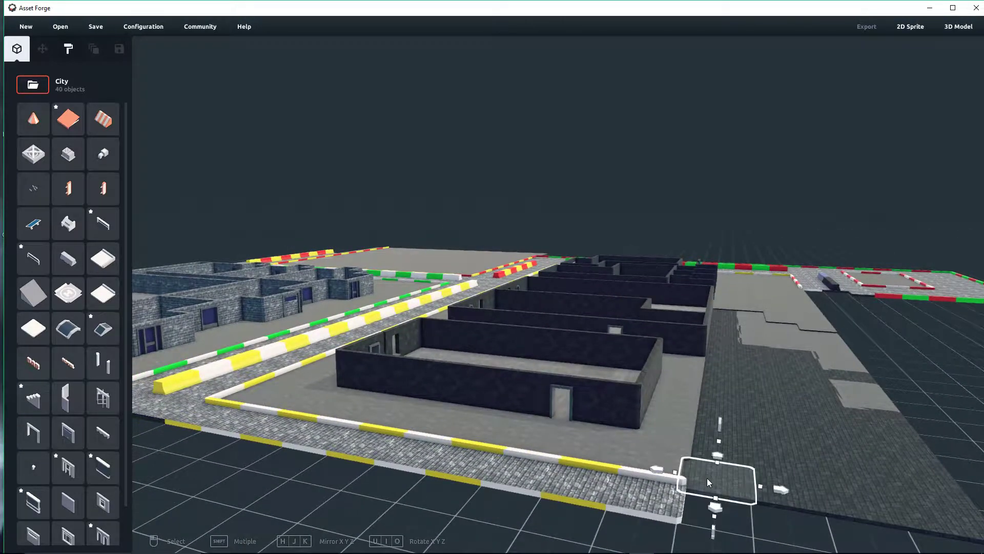
pyautogui.moveTo(789, 459); pyautogui.dragTo(706, 397, button='right')
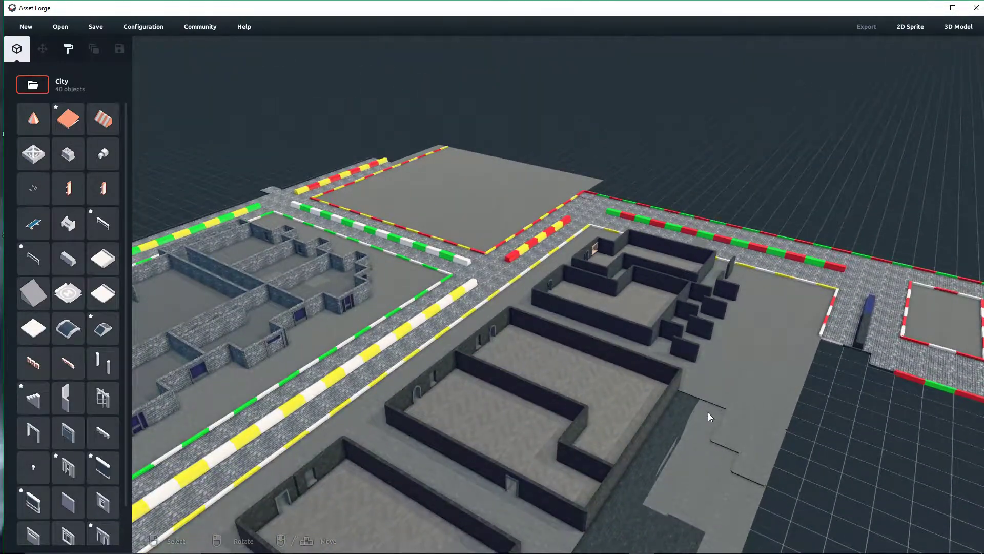
pyautogui.click(710, 422)
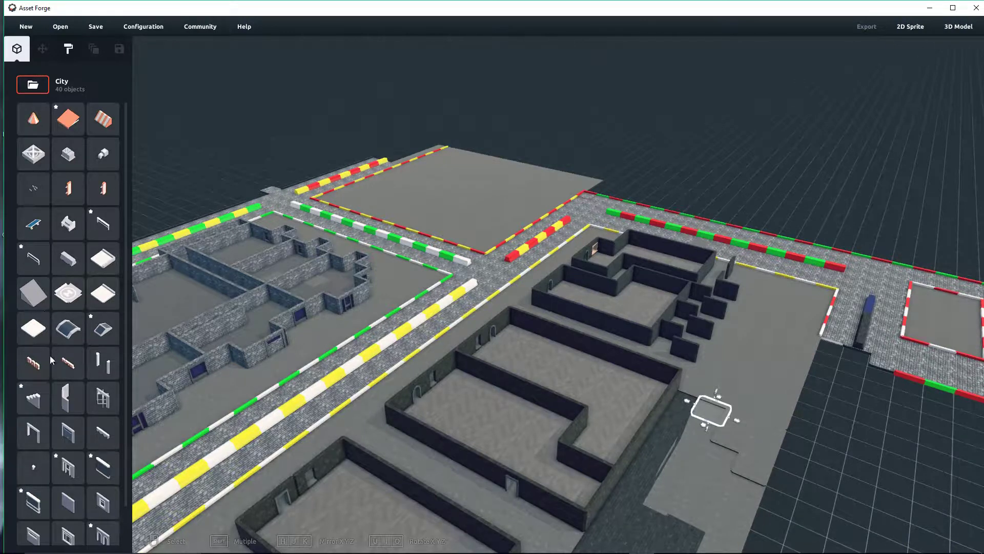
# Place plain wall panels in a stepped line from the large dark-walled building's rear corner to the outer edge of the ground, turning panels at each corner.
pyautogui.click(75, 500)
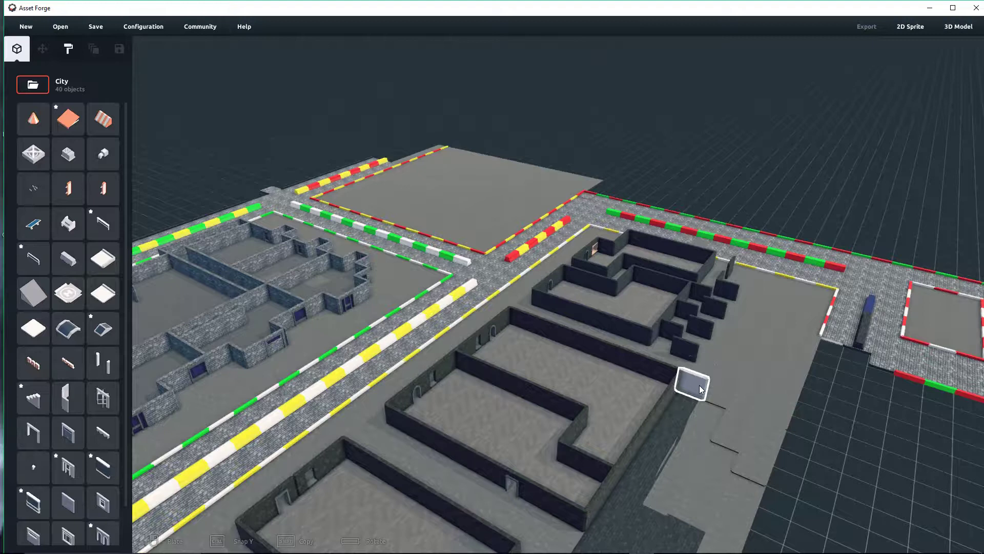
pyautogui.click(712, 392)
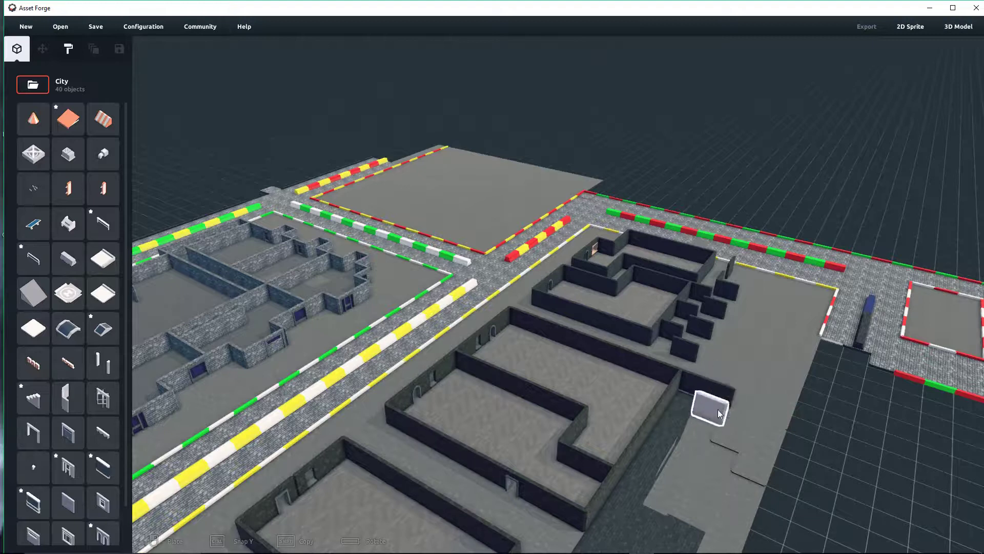
pyautogui.press('space')
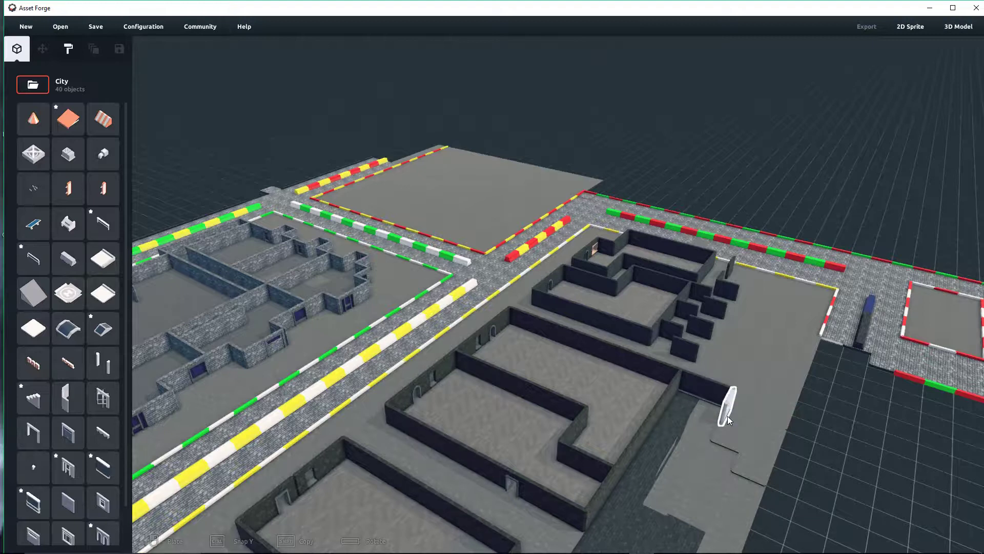
pyautogui.click(728, 416)
pyautogui.click(722, 432)
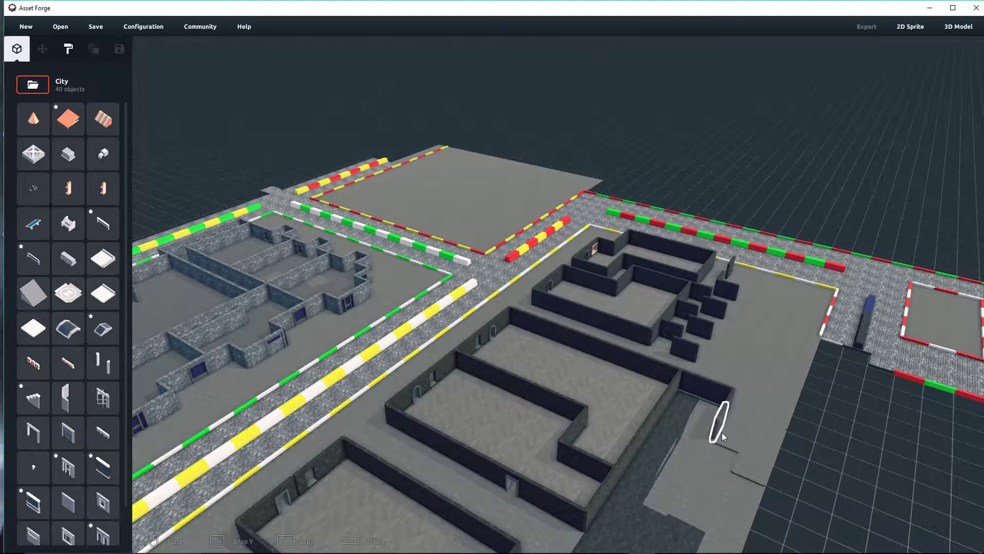
pyautogui.press('space')
pyautogui.click(718, 450)
pyautogui.press('space')
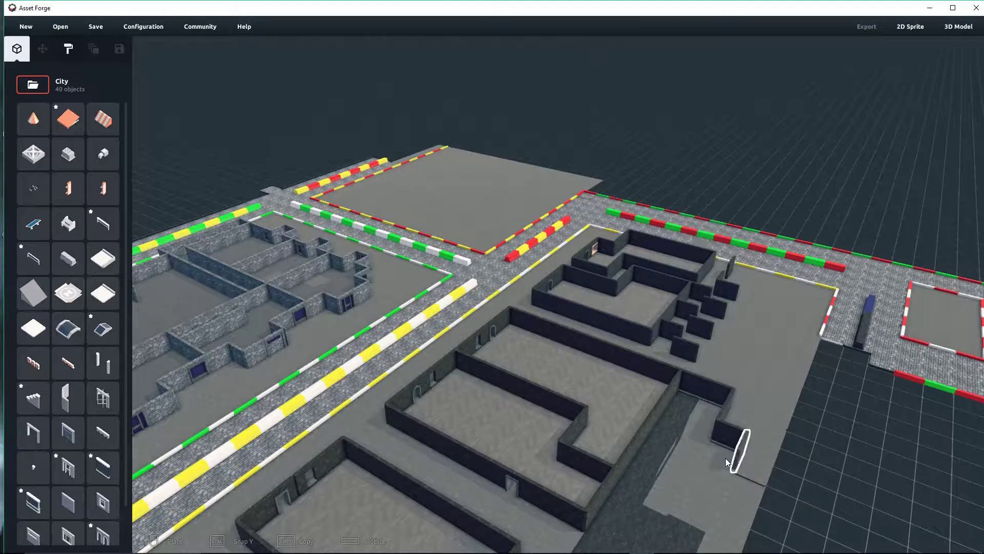
pyautogui.press('space')
pyautogui.click(745, 463)
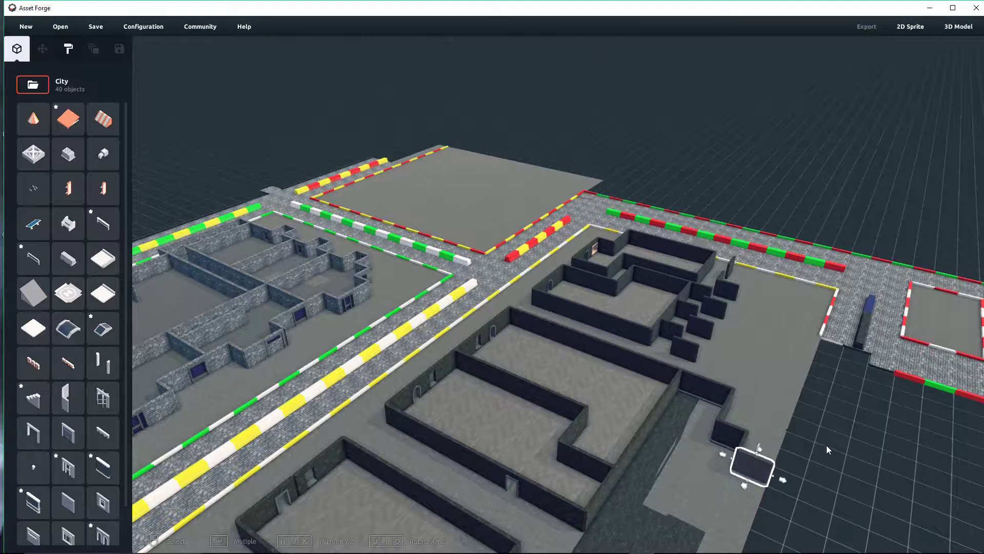
pyautogui.click(813, 462)
# Paint the dark floor tiles behind the dark-walled buildings with the grey ground material.
pyautogui.moveTo(814, 460)
pyautogui.mouseDown(button='right')
pyautogui.moveTo(794, 464)
pyautogui.moveTo(790, 443)
pyautogui.moveTo(810, 451)
pyautogui.moveTo(825, 439)
pyautogui.moveTo(815, 429)
pyautogui.moveTo(796, 442)
pyautogui.moveTo(798, 431)
pyautogui.moveTo(805, 457)
pyautogui.mouseUp(button='right')
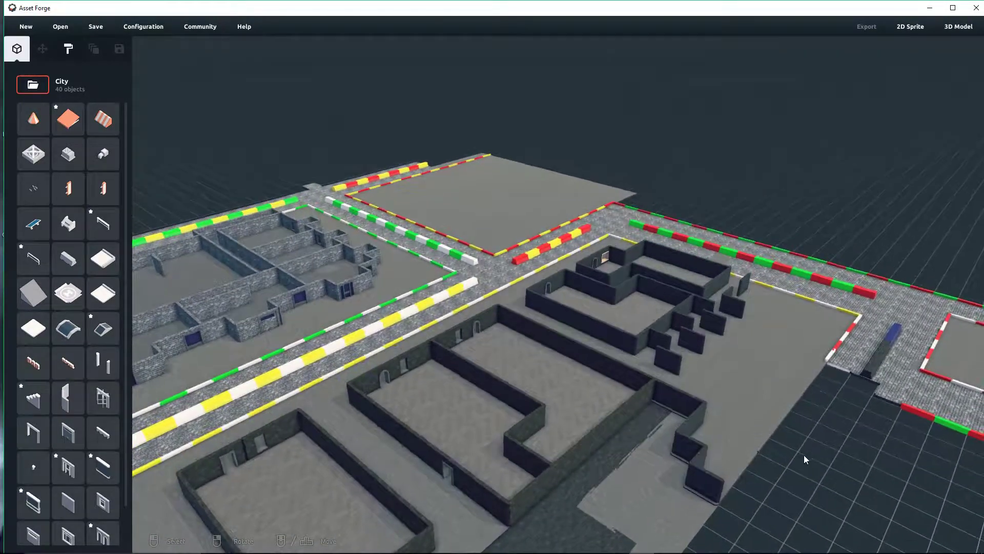
pyautogui.click(645, 416)
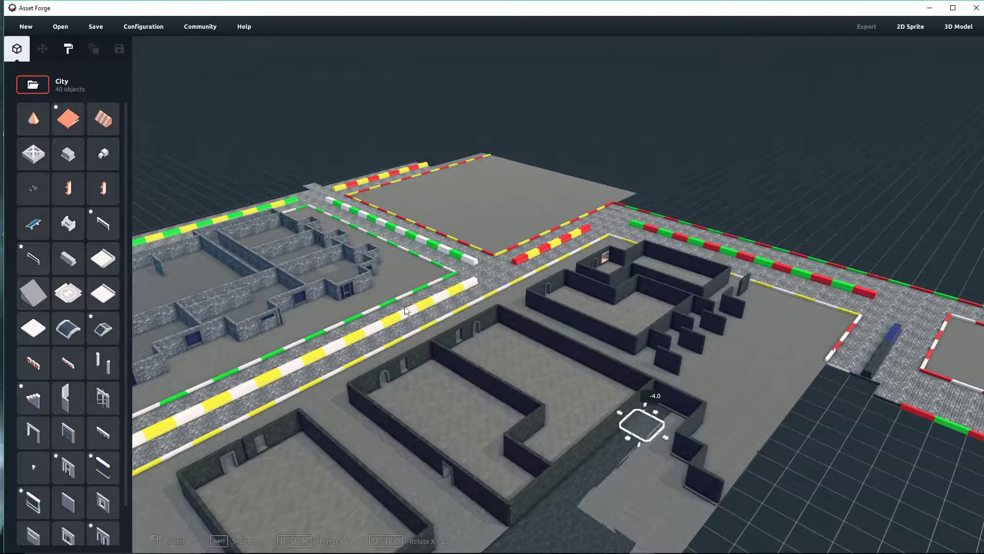
pyautogui.click(68, 49)
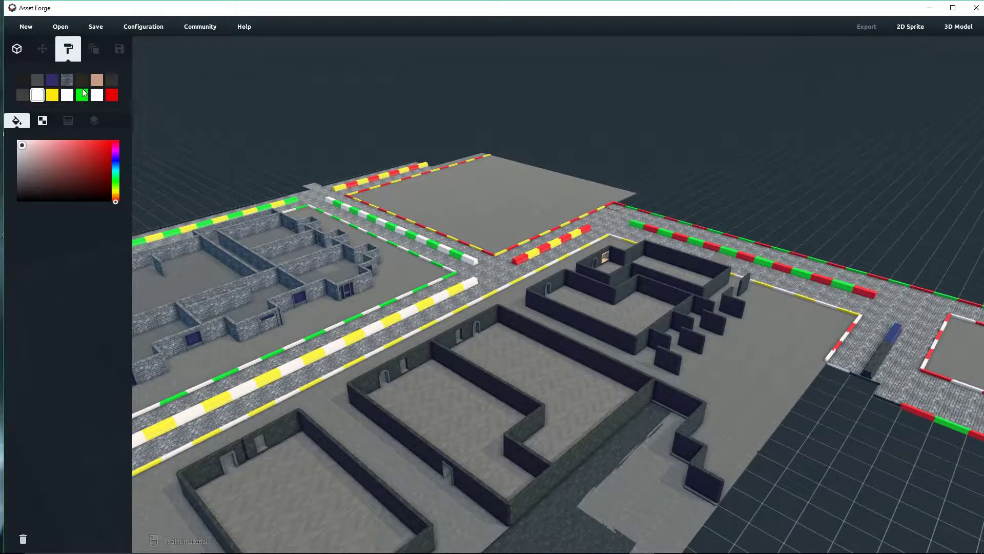
pyautogui.click(37, 81)
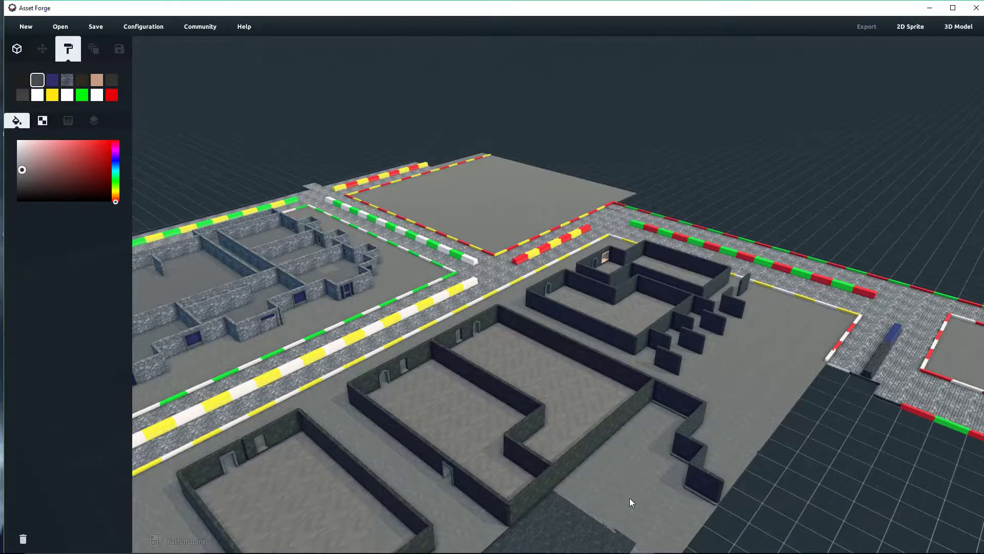
pyautogui.moveTo(630, 498); pyautogui.dragTo(807, 507, button='right')
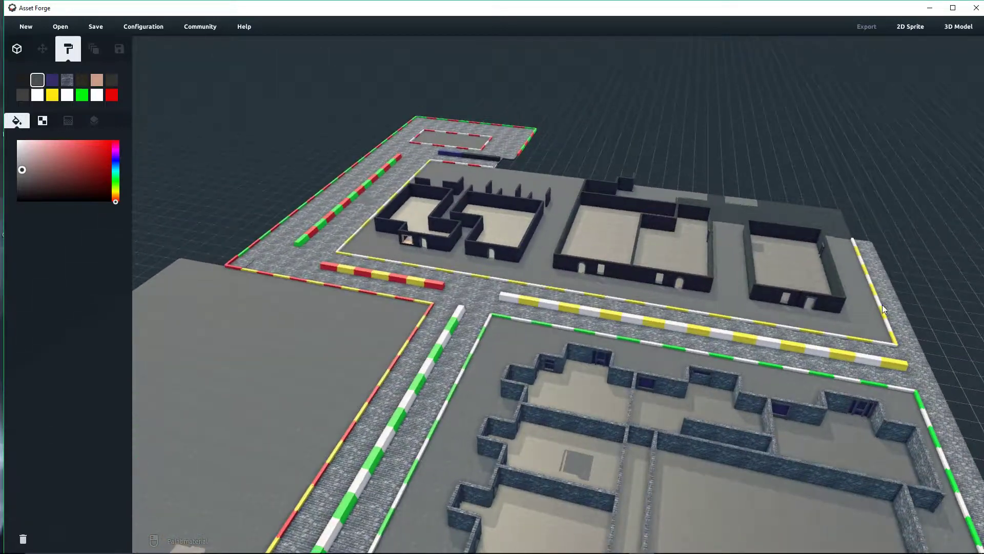
pyautogui.moveTo(882, 304); pyautogui.dragTo(865, 174, button='right')
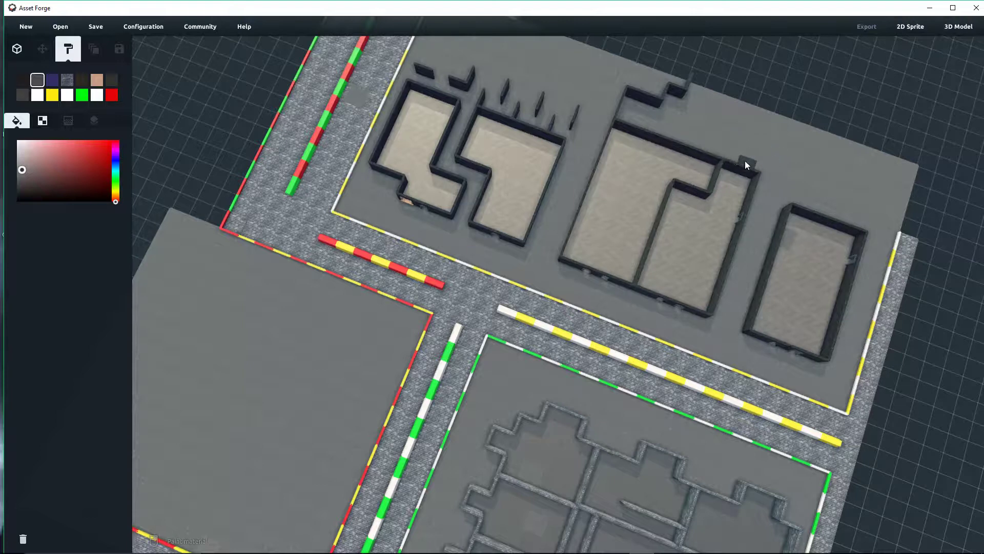
# Paint the yellow blocks of the green and yellow road barrier behind the stone-walled building white.
pyautogui.moveTo(789, 122); pyautogui.dragTo(522, 101, button='right')
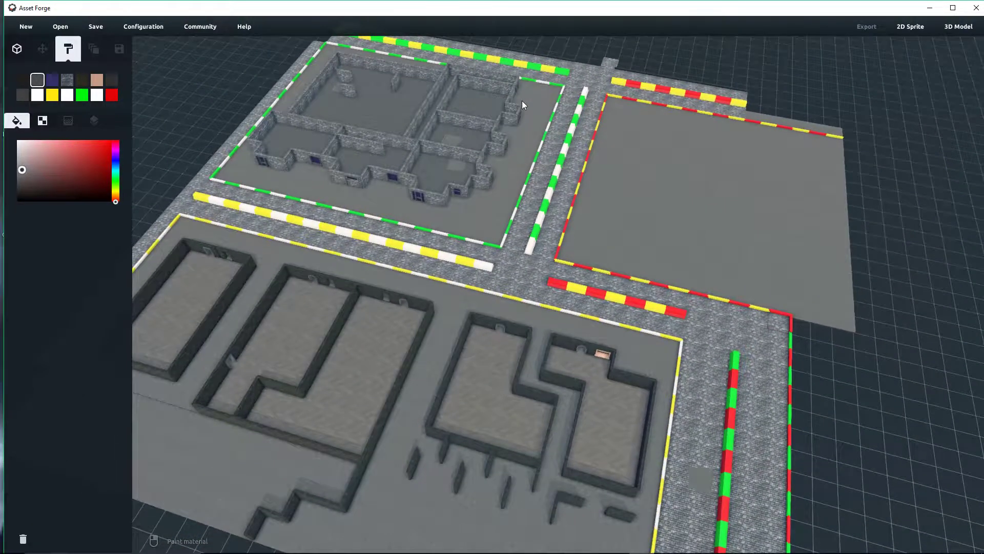
pyautogui.scroll(-2, 522, 100)
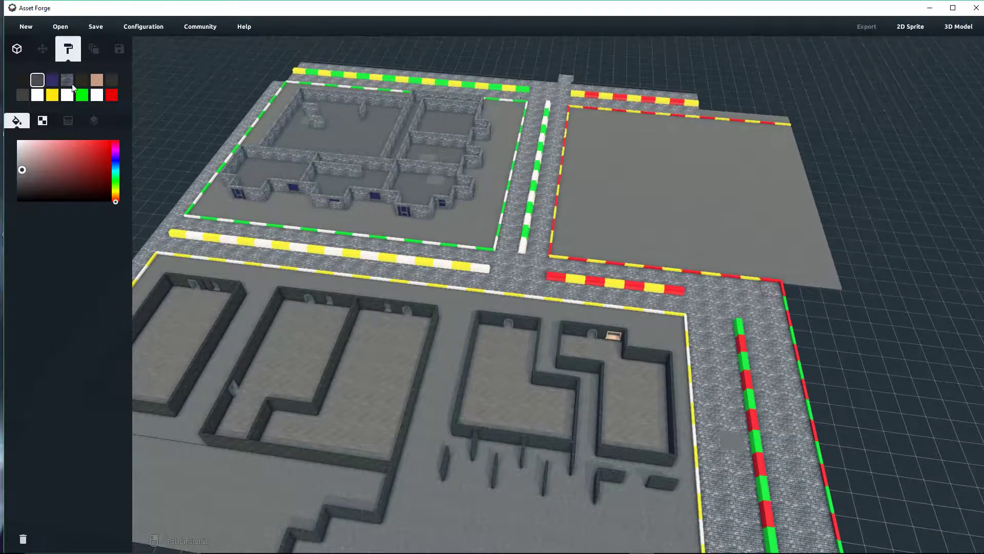
pyautogui.click(38, 96)
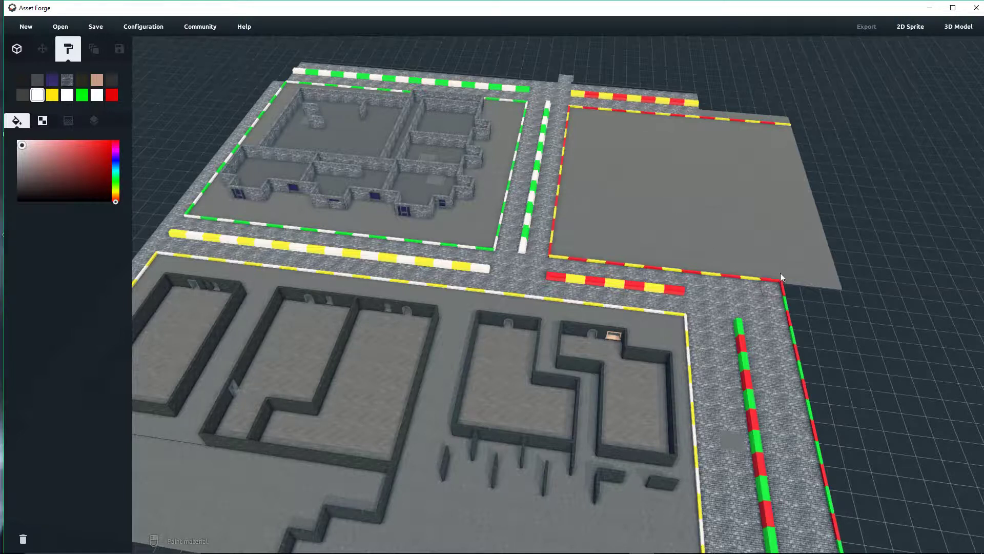
pyautogui.moveTo(842, 331); pyautogui.dragTo(809, 220, button='right')
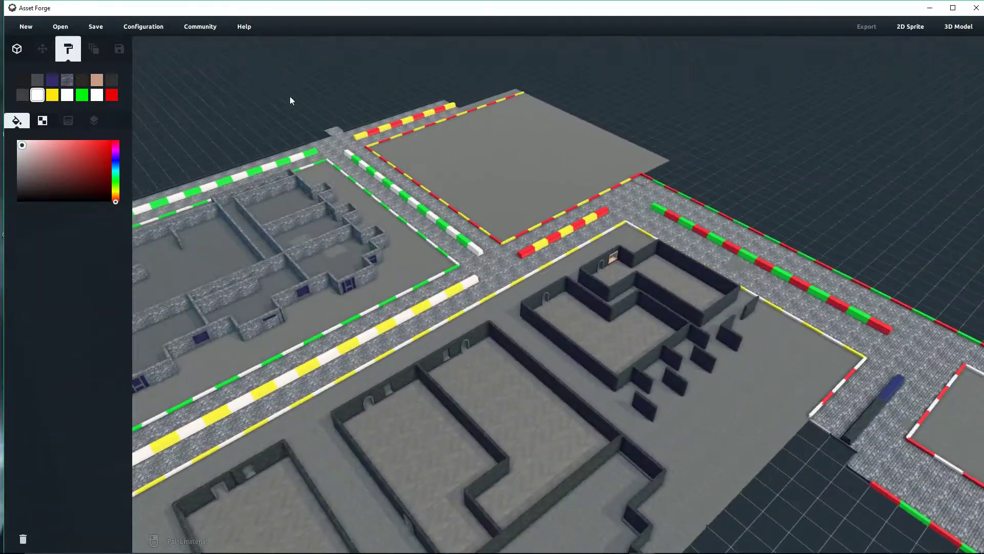
# Save the model over the existing file "route et structure.model".
pyautogui.click(97, 27)
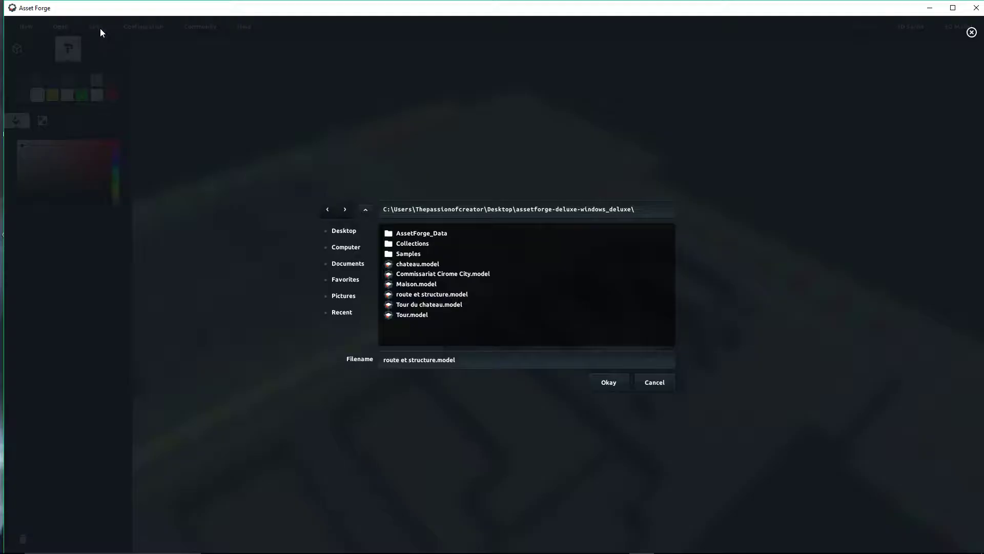
pyautogui.click(436, 295)
pyautogui.click(608, 383)
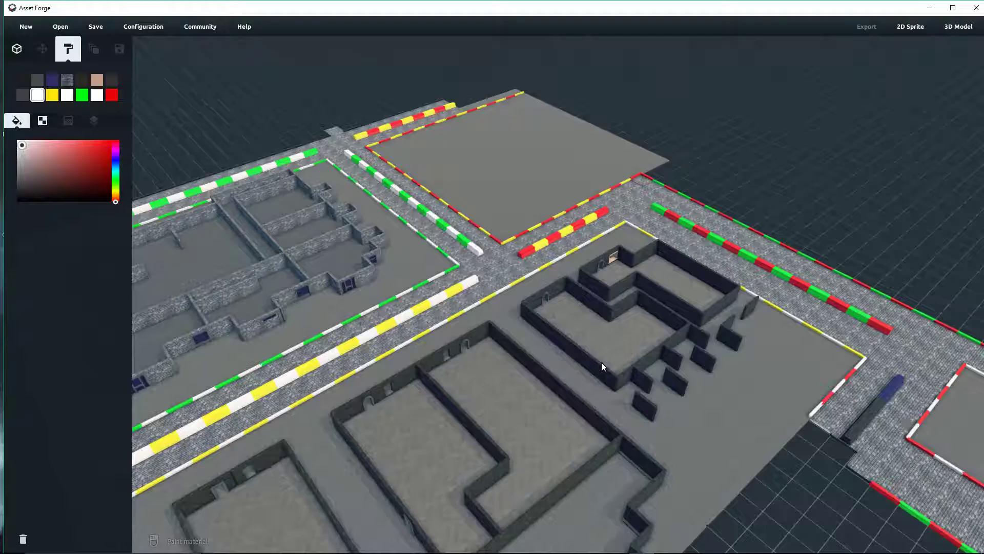
# Return to block editing and switch the block library to the Castles collection.
pyautogui.moveTo(601, 362)
pyautogui.mouseDown(button='right')
pyautogui.moveTo(613, 248)
pyautogui.moveTo(678, 297)
pyautogui.moveTo(656, 273)
pyautogui.mouseUp(button='right')
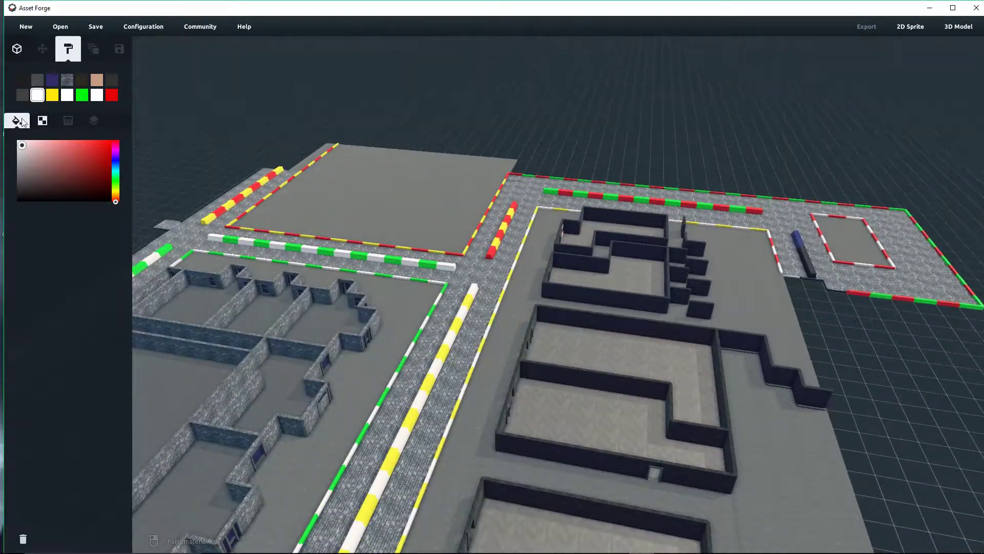
pyautogui.click(19, 50)
pyautogui.moveTo(417, 379); pyautogui.dragTo(214, 329, button='right')
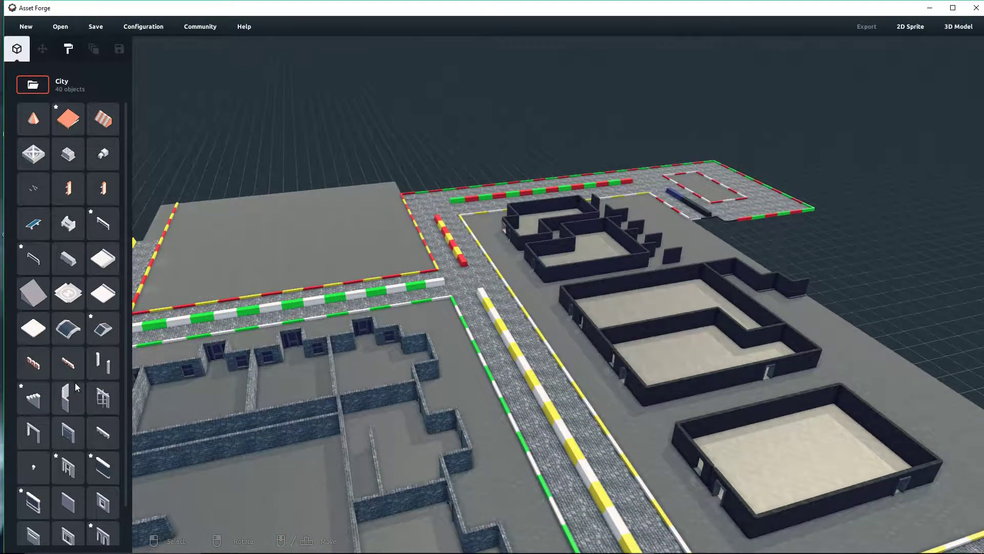
pyautogui.scroll(-1, 101, 388)
pyautogui.scroll(1, 103, 385)
pyautogui.click(32, 85)
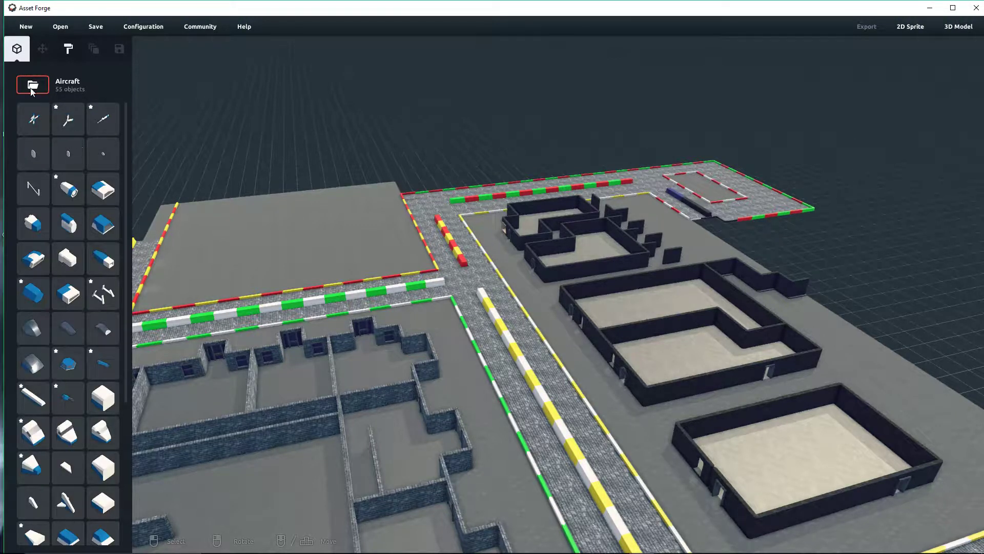
pyautogui.click(31, 86)
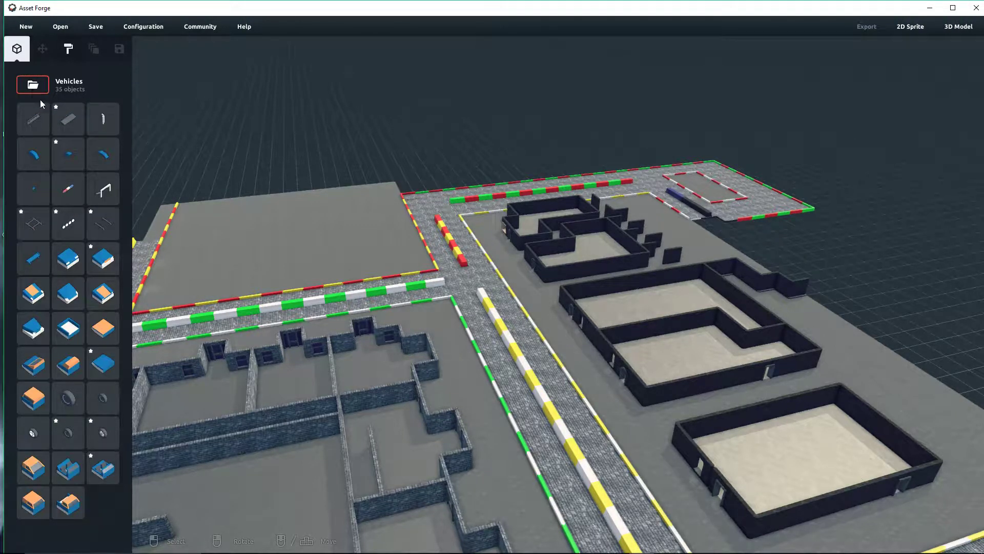
pyautogui.click(33, 86)
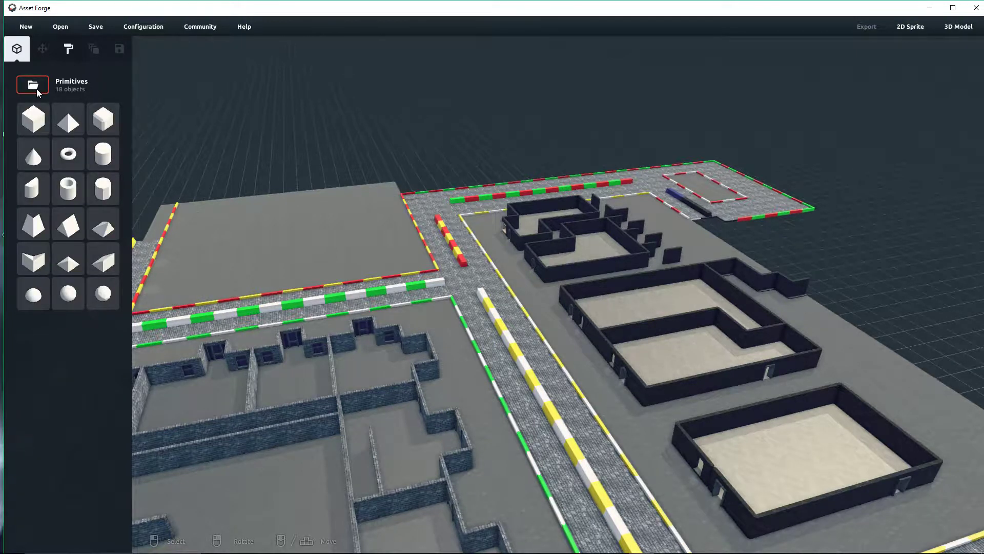
pyautogui.click(33, 86)
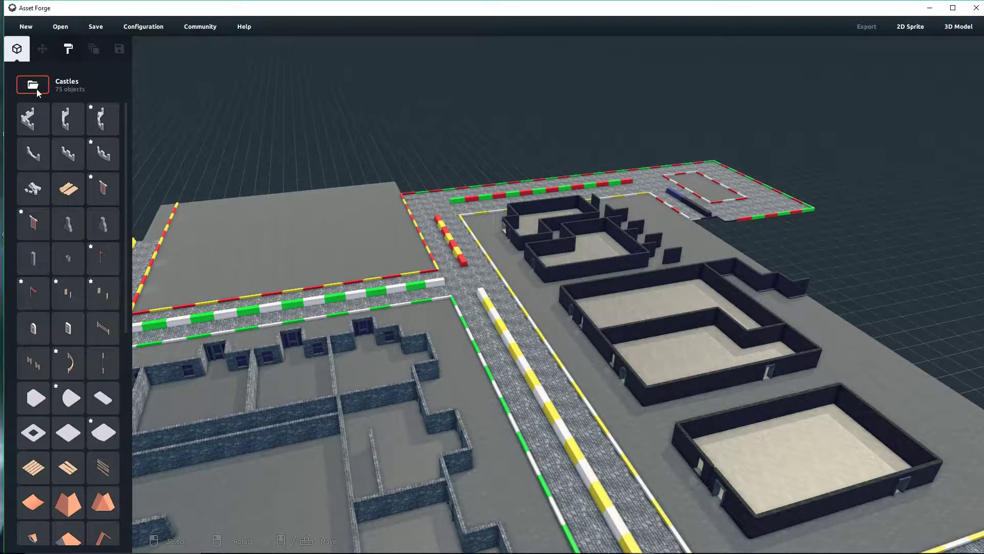
# Place wooden stairs in the stone building's corner room and, rotated, in the adjacent room beside the yellow and white barrier.
pyautogui.scroll(-4, 44, 291)
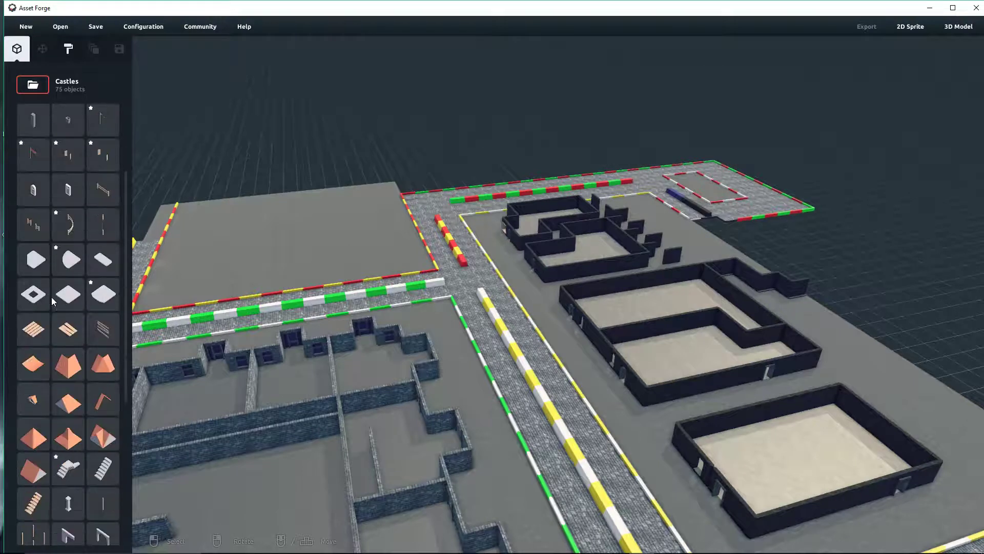
pyautogui.scroll(-2, 55, 305)
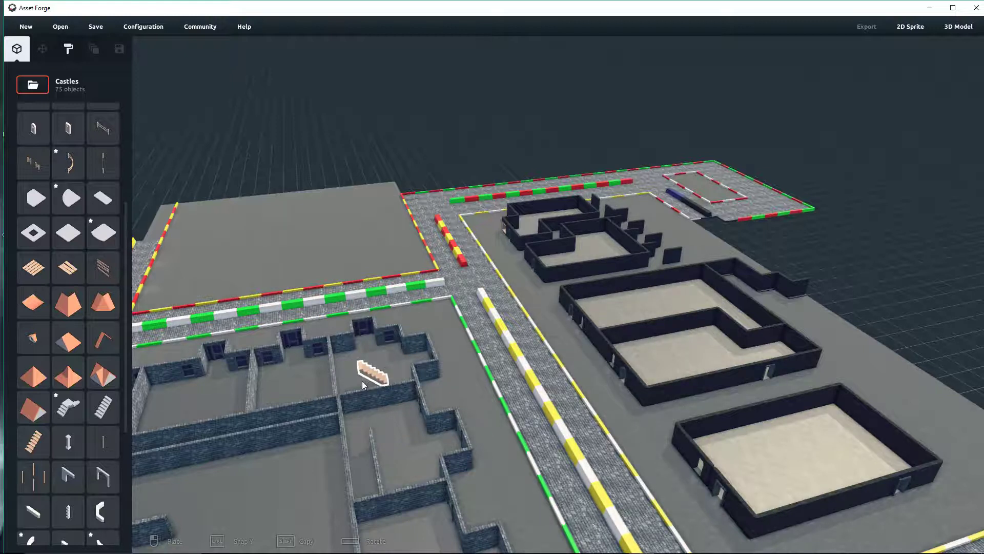
pyautogui.moveTo(365, 386); pyautogui.dragTo(313, 358, button='right')
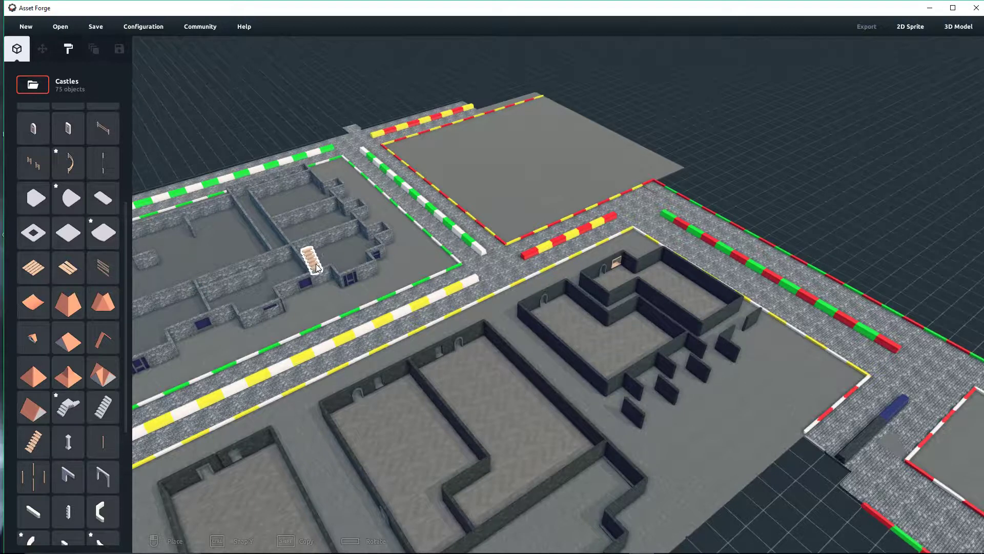
pyautogui.click(316, 268)
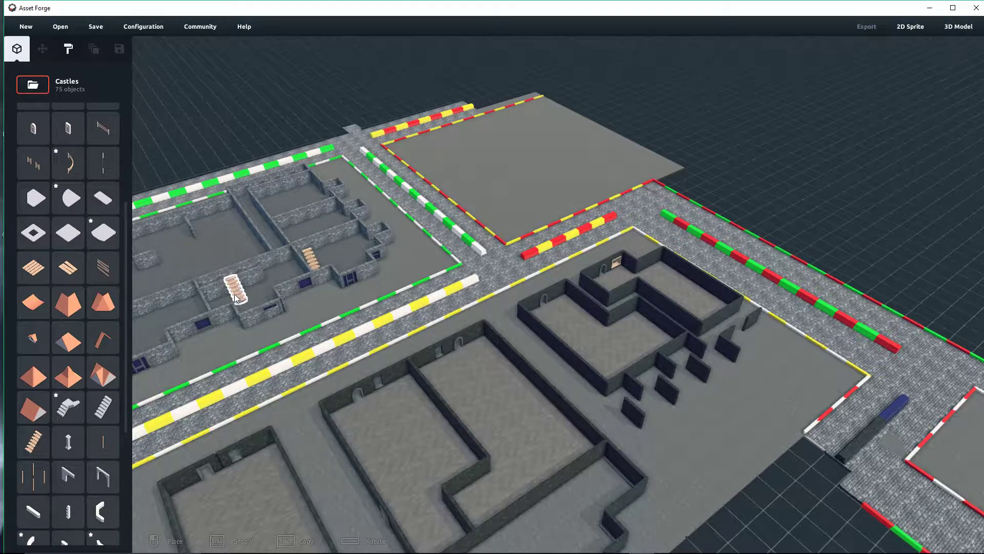
pyautogui.press('space')
pyautogui.click(232, 290)
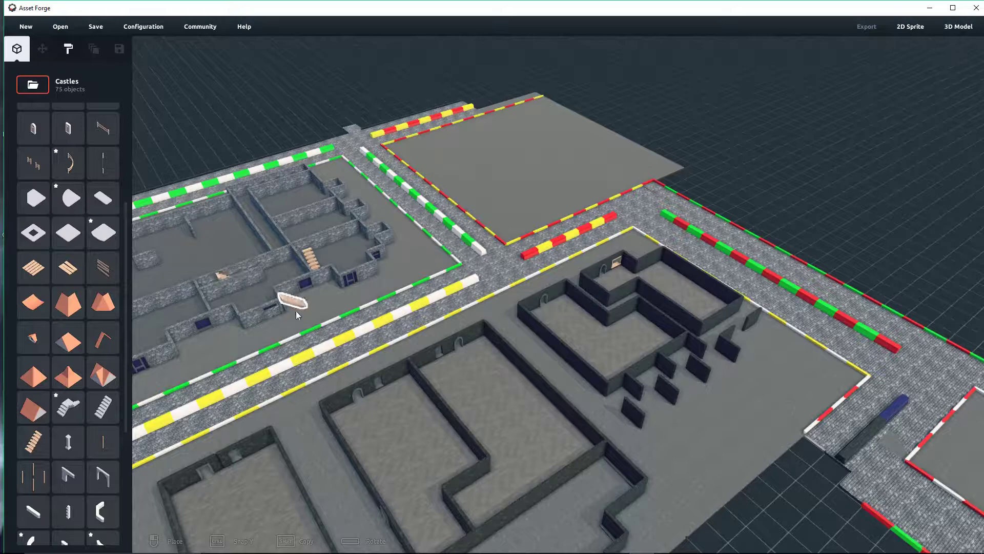
# Add wooden stairs to the other two rooms along the stone building's side facing the green and white barrier.
pyautogui.moveTo(291, 332); pyautogui.dragTo(337, 326, button='right')
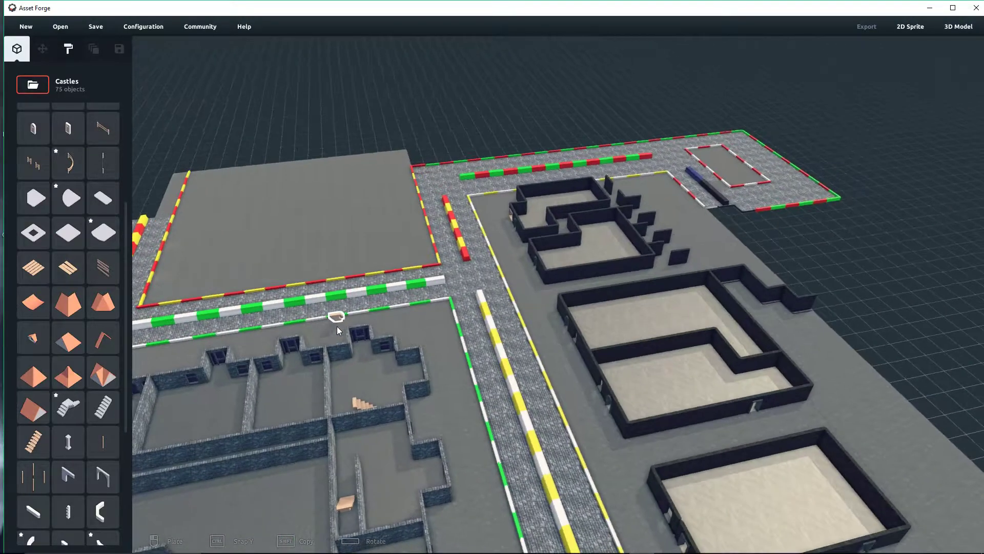
pyautogui.moveTo(377, 484); pyautogui.dragTo(398, 486, button='right')
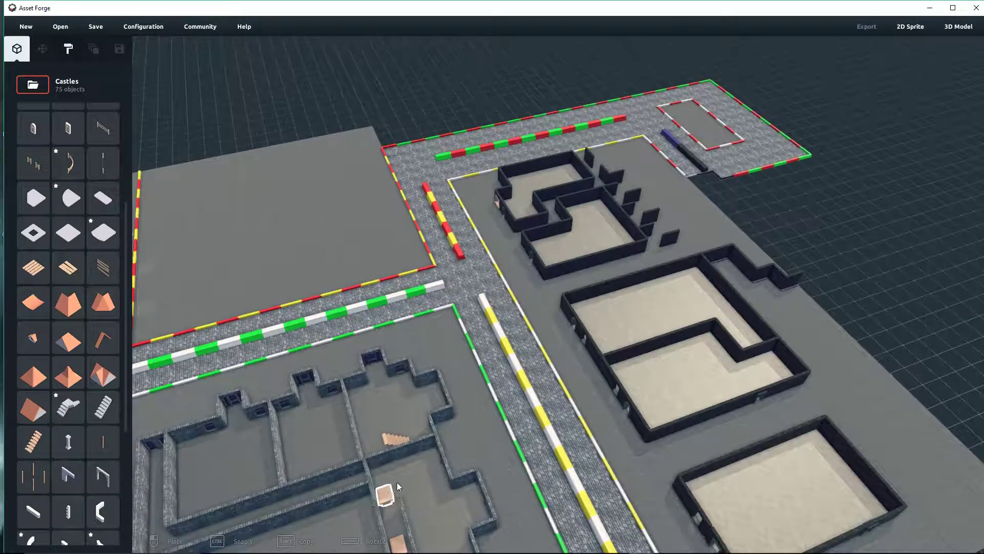
pyautogui.click(338, 450)
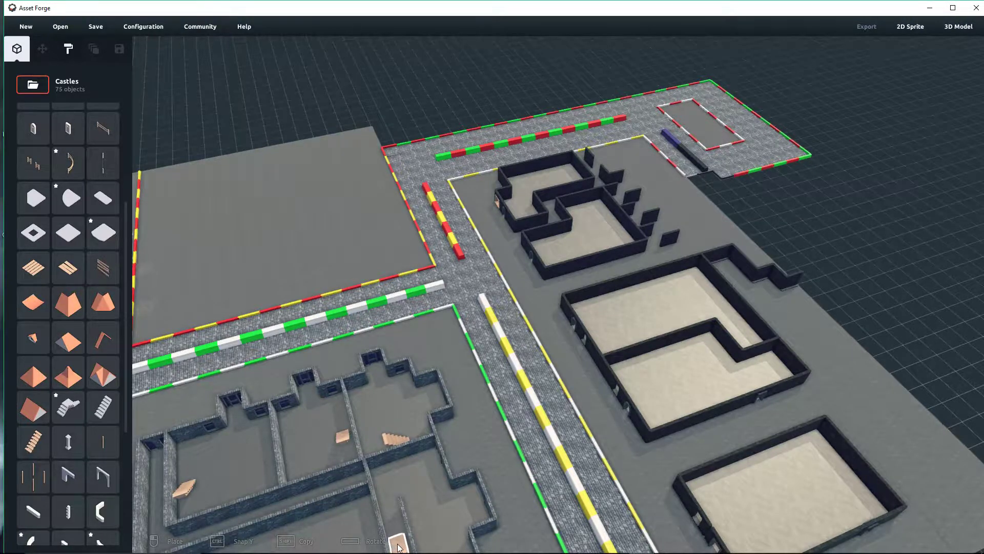
# Rotate the wooden stairs and place them against the outer wall of the stone building's end room along the yellow and white barrier.
pyautogui.moveTo(385, 533); pyautogui.dragTo(439, 540, button='right')
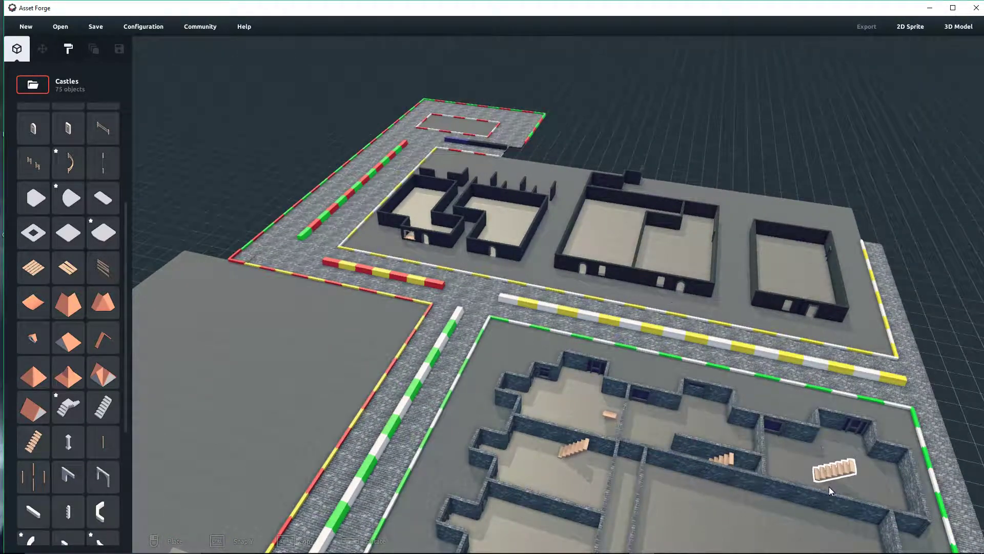
pyautogui.press('space')
pyautogui.press('space')
pyautogui.press('space')
pyautogui.press('space')
pyautogui.press('space')
pyautogui.press('space')
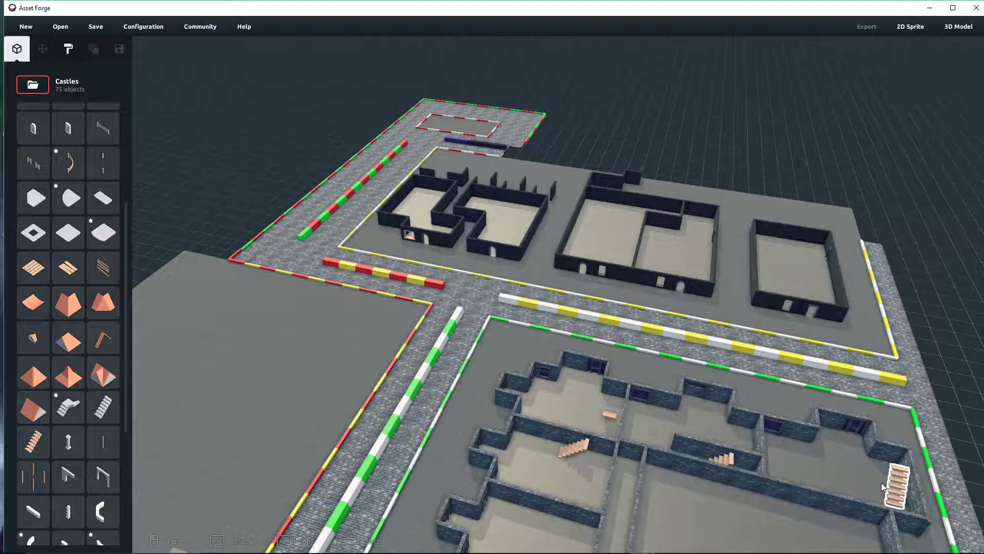
pyautogui.click(882, 482)
# Place a flight of stone stairs in each main room of the four dark-walled buildings, rotating them to fit the walls.
pyautogui.click(112, 405)
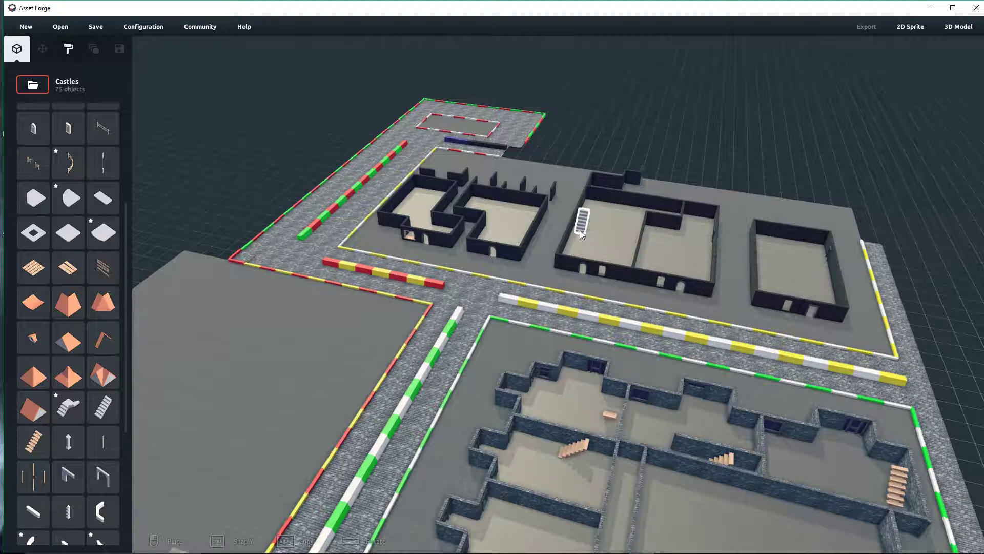
pyautogui.click(672, 231)
pyautogui.click(481, 218)
pyautogui.press('space')
pyautogui.click(432, 212)
pyautogui.click(762, 277)
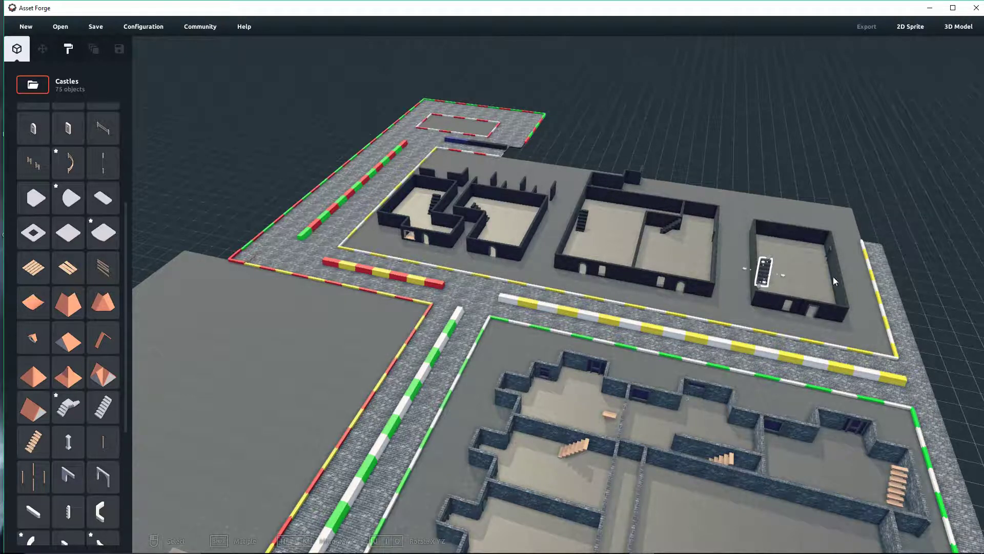
pyautogui.click(928, 266)
# Place a square floor slab at the head of the stairs in the first small dark-walled building and raise it 1.0.
pyautogui.moveTo(927, 265); pyautogui.dragTo(929, 295, button='right')
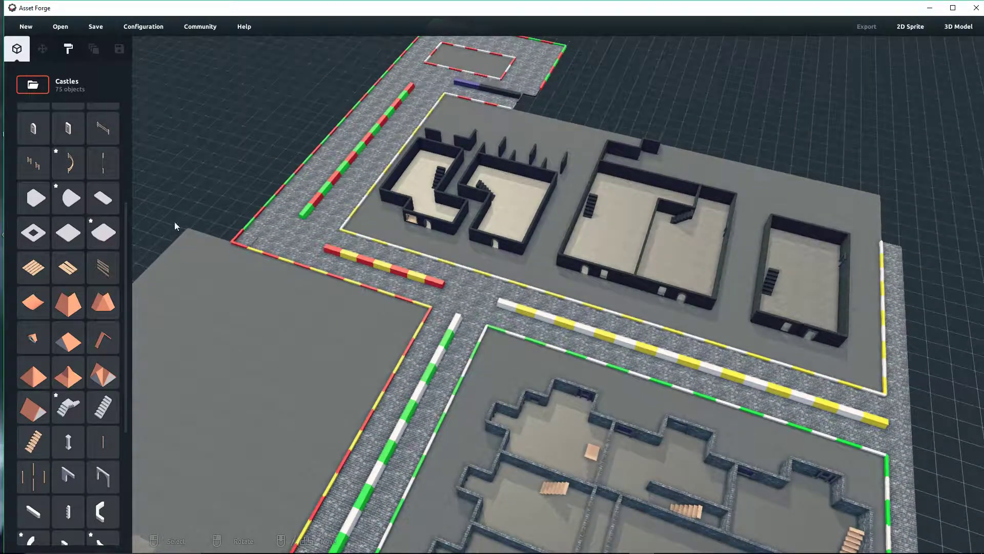
pyautogui.click(74, 234)
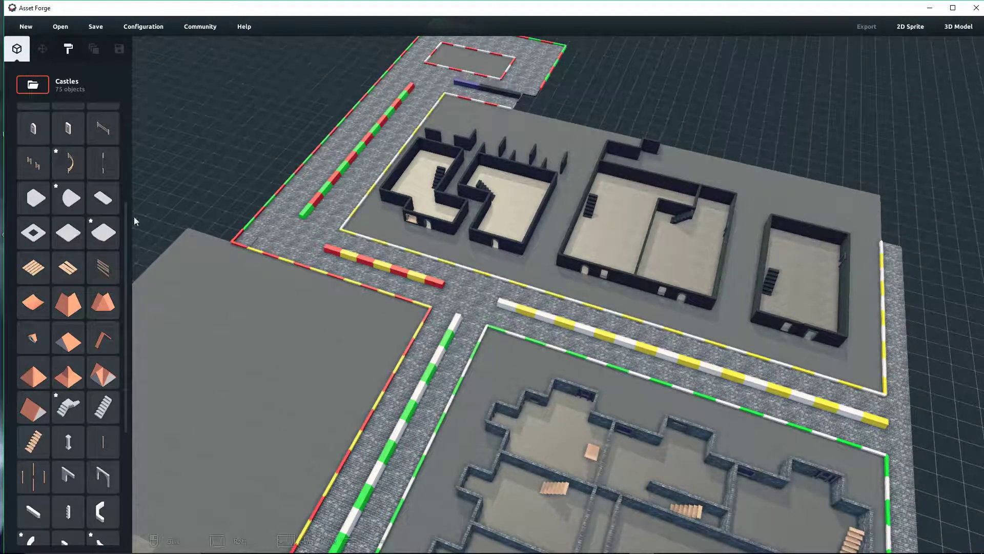
pyautogui.click(444, 178)
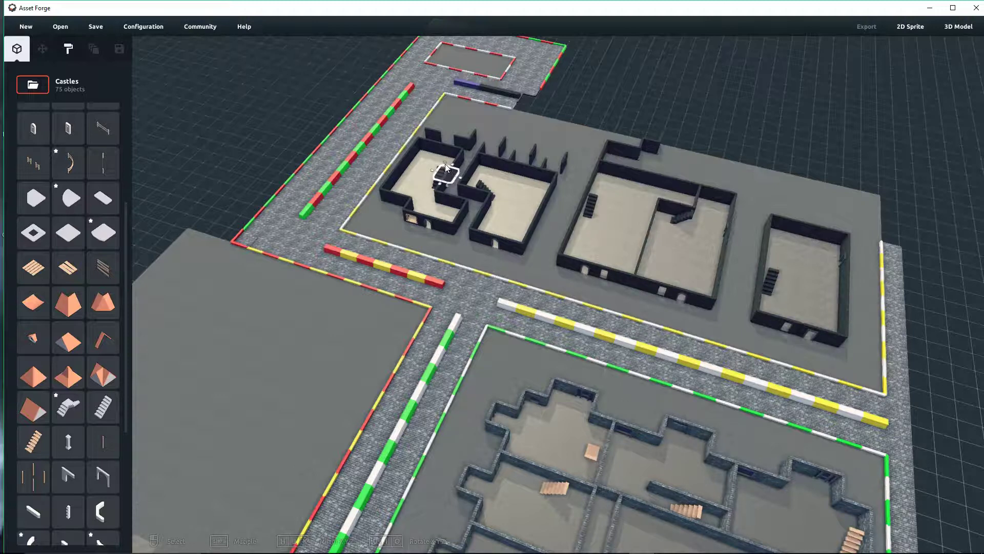
pyautogui.moveTo(446, 163); pyautogui.dragTo(444, 143)
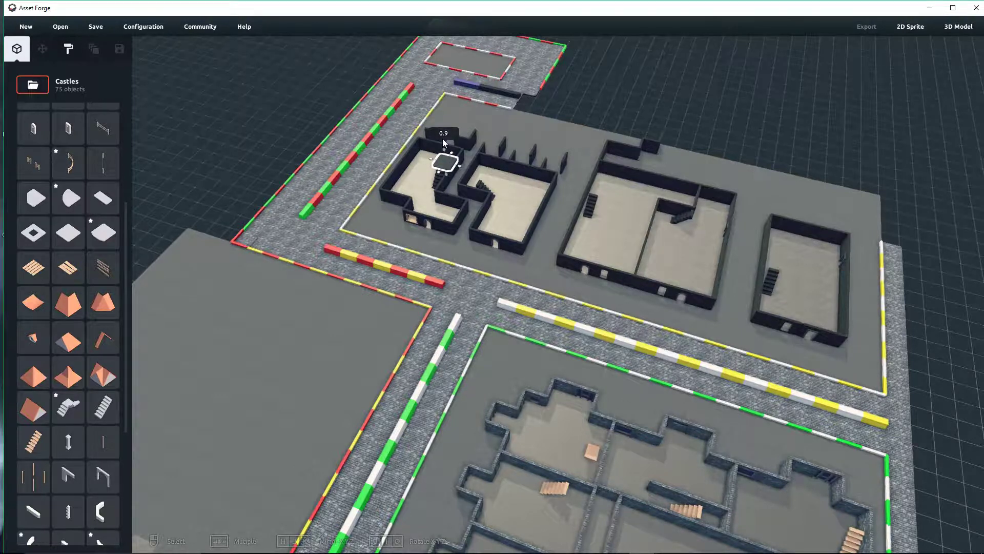
pyautogui.click(600, 99)
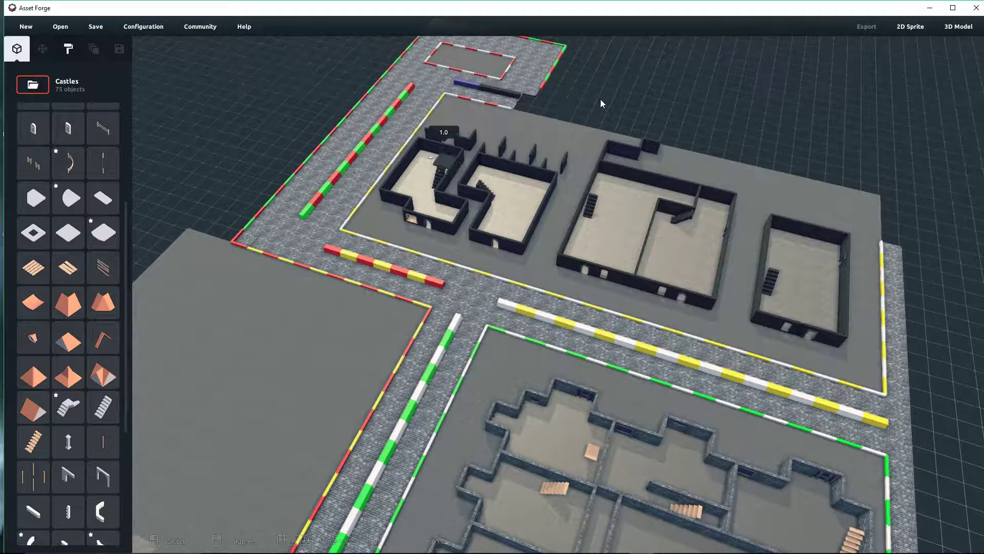
# Place a square floor slab at the head of the stairs in the second small dark-walled building and raise it 1.0.
pyautogui.moveTo(574, 109); pyautogui.dragTo(581, 152, button='right')
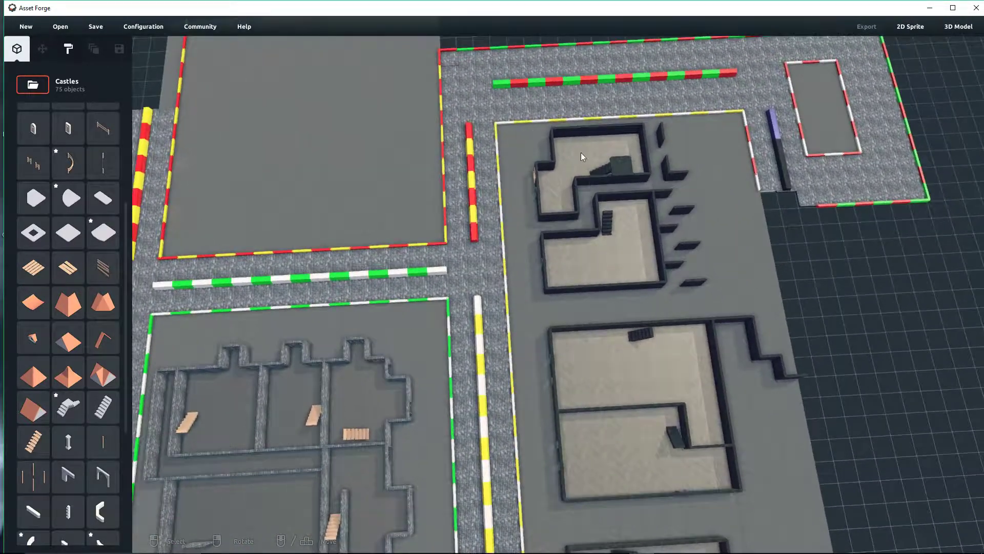
pyautogui.click(623, 172)
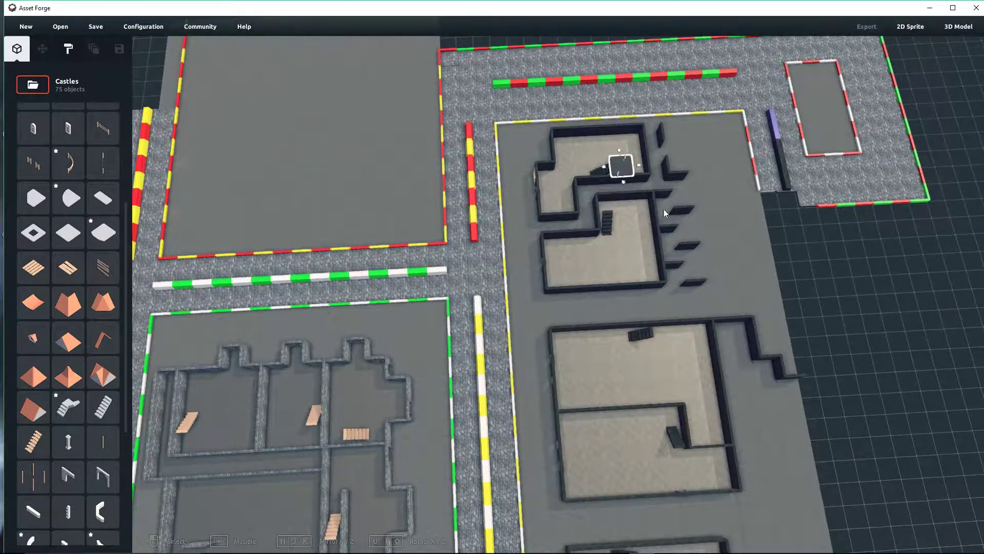
pyautogui.moveTo(794, 259); pyautogui.dragTo(857, 245, button='right')
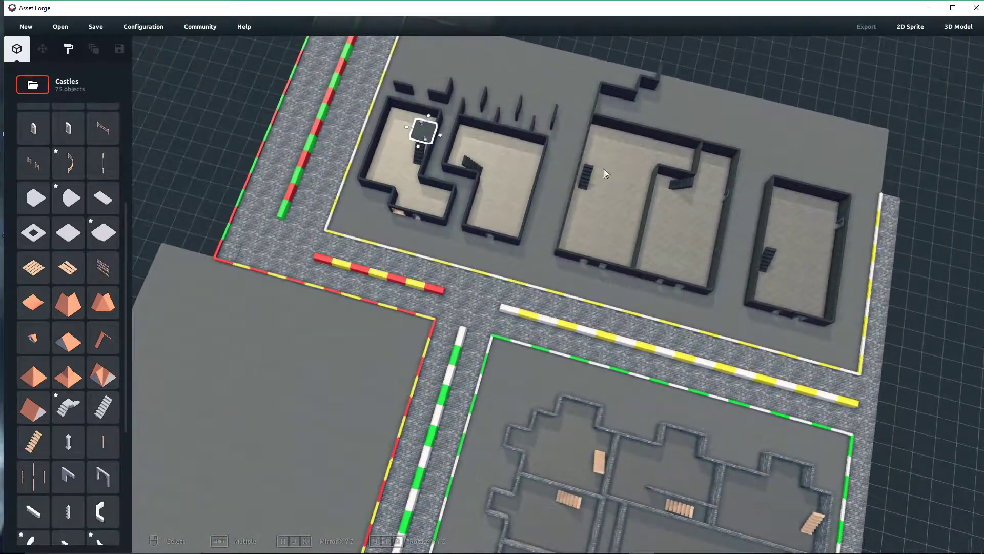
pyautogui.moveTo(604, 168); pyautogui.dragTo(598, 107, button='right')
pyautogui.click(435, 195)
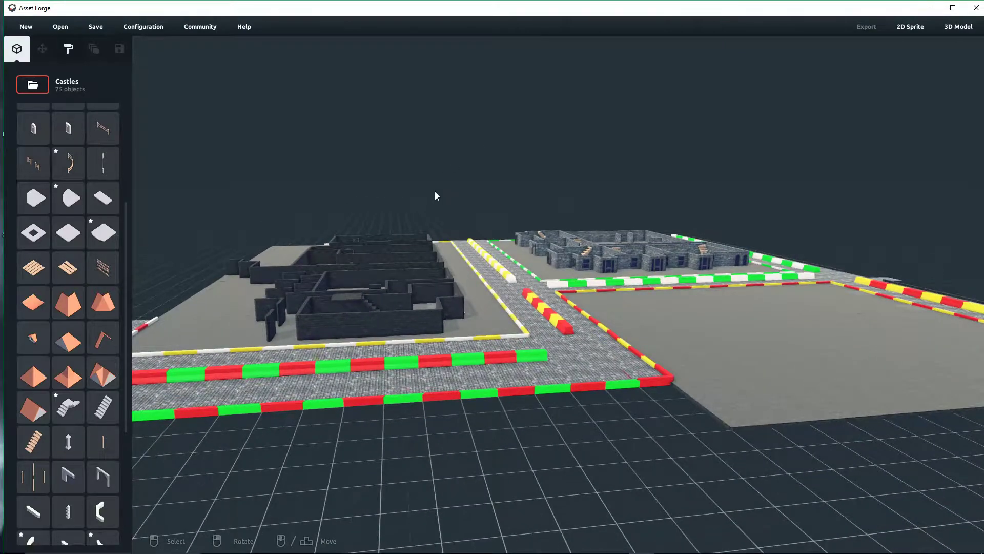
pyautogui.moveTo(413, 212); pyautogui.dragTo(341, 250, button='right')
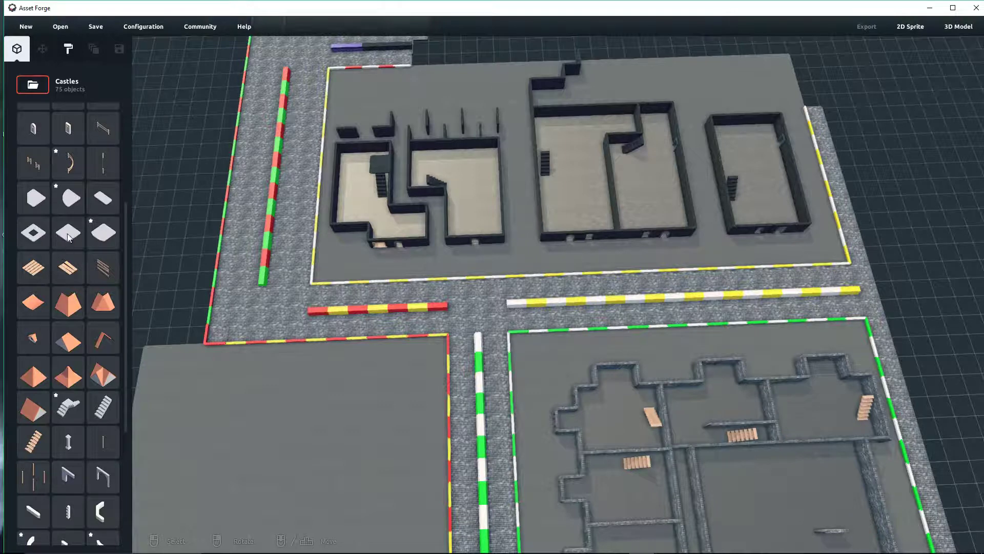
pyautogui.moveTo(68, 235); pyautogui.dragTo(412, 133)
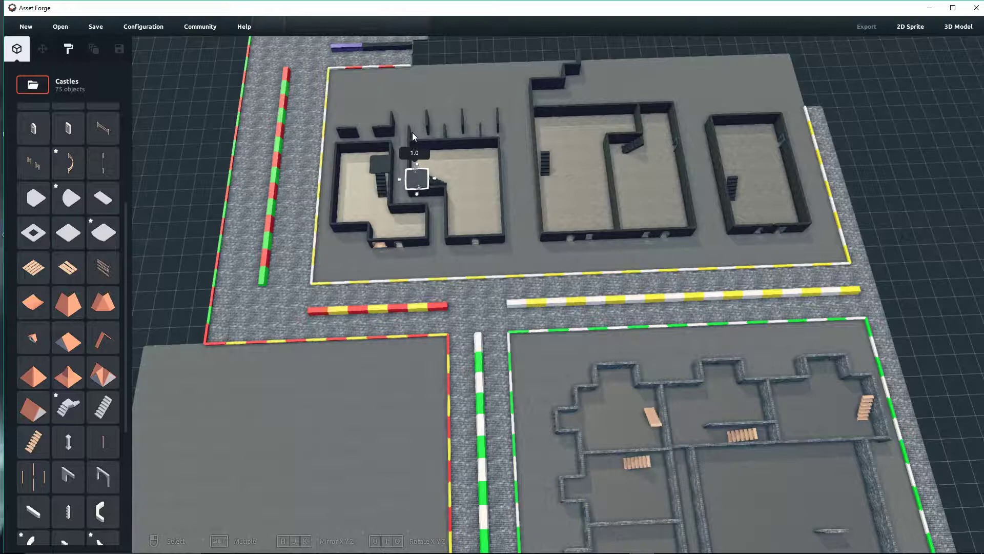
pyautogui.moveTo(512, 182); pyautogui.dragTo(649, 147, button='right')
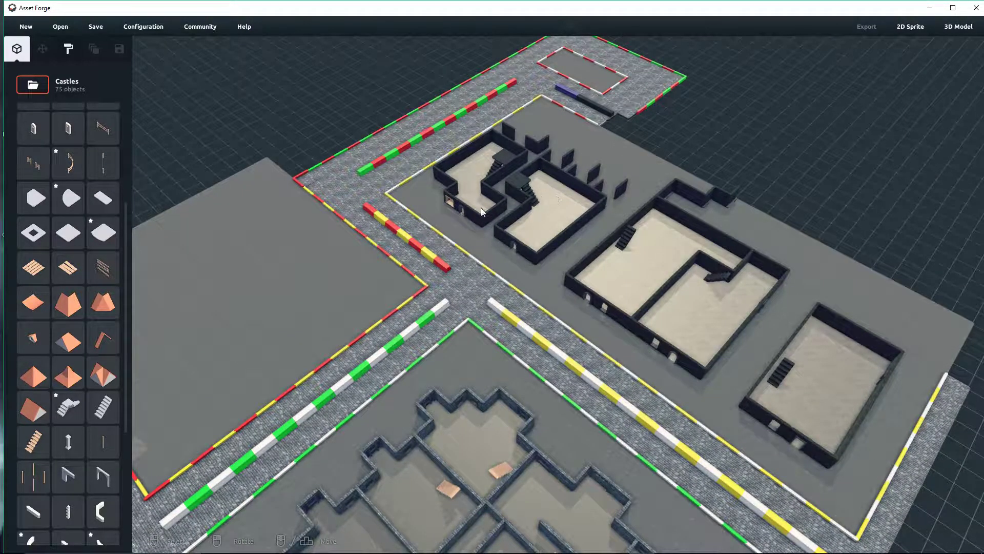
# Add a raised square landing at the head of the stairs against the outer wall of the large dark-walled building.
pyautogui.click(74, 239)
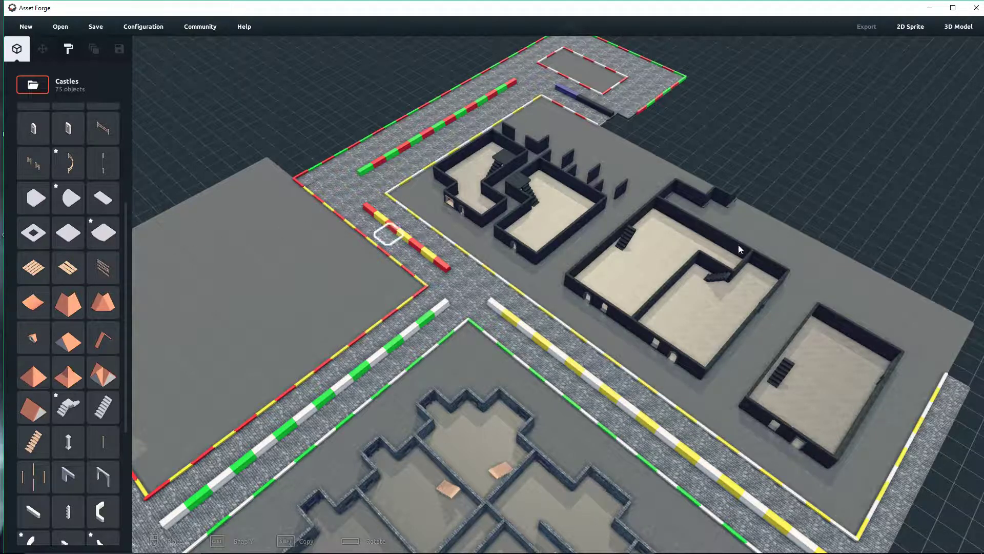
pyautogui.click(630, 239)
pyautogui.moveTo(638, 221); pyautogui.dragTo(640, 195)
pyautogui.click(798, 161)
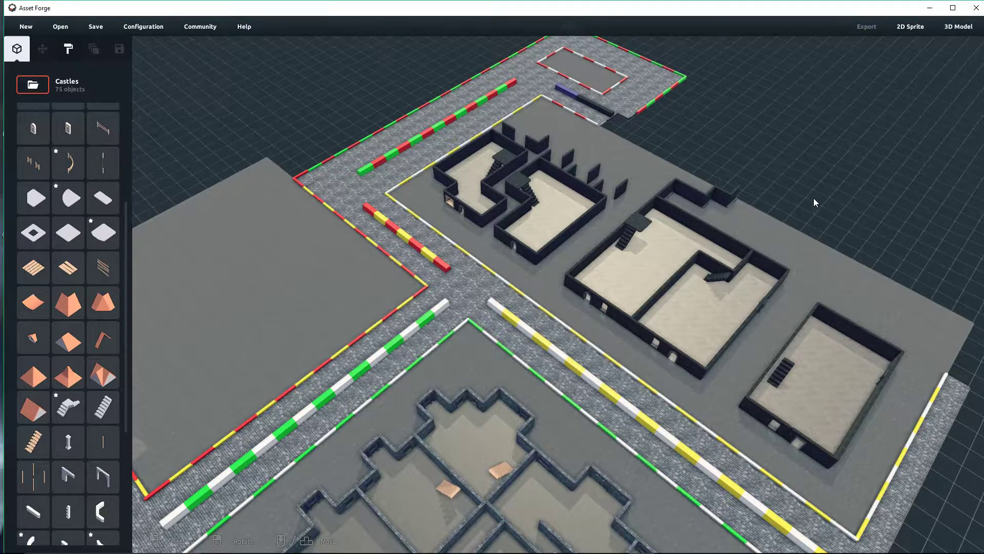
# Add a raised square landing to the stairs by the inner partition of the large dark-walled building.
pyautogui.moveTo(814, 198)
pyautogui.mouseDown(button='right')
pyautogui.moveTo(814, 183)
pyautogui.moveTo(799, 199)
pyautogui.mouseUp(button='right')
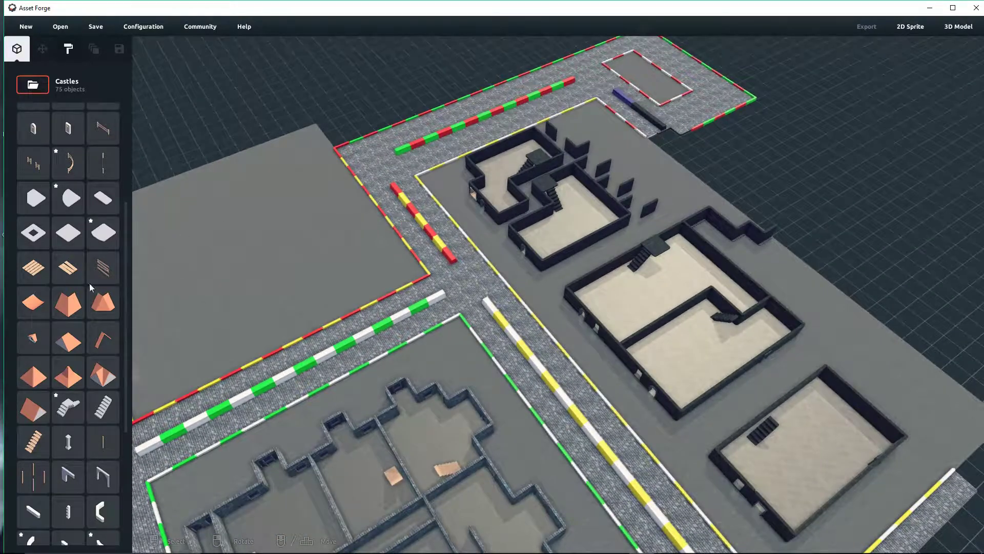
pyautogui.click(72, 237)
pyautogui.click(736, 333)
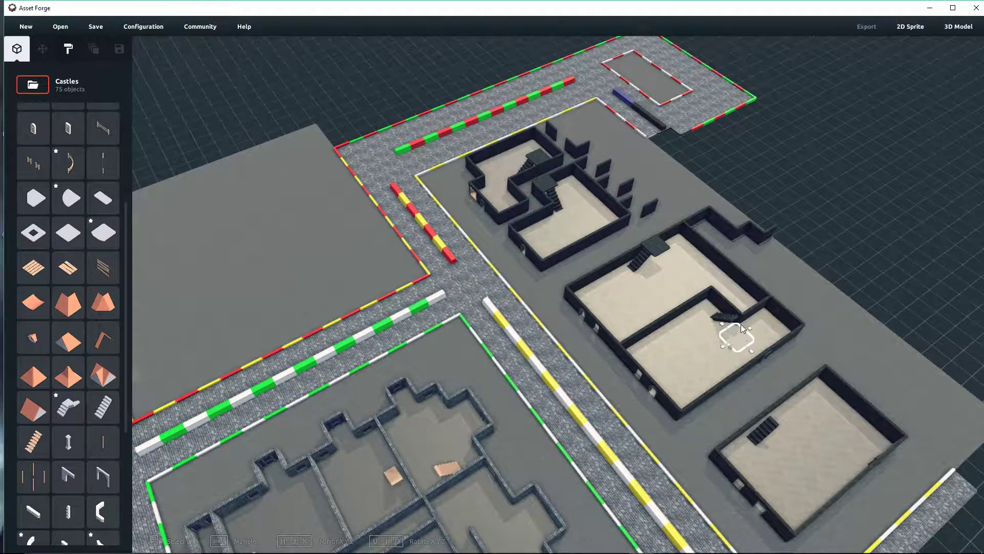
pyautogui.moveTo(749, 311); pyautogui.dragTo(752, 293)
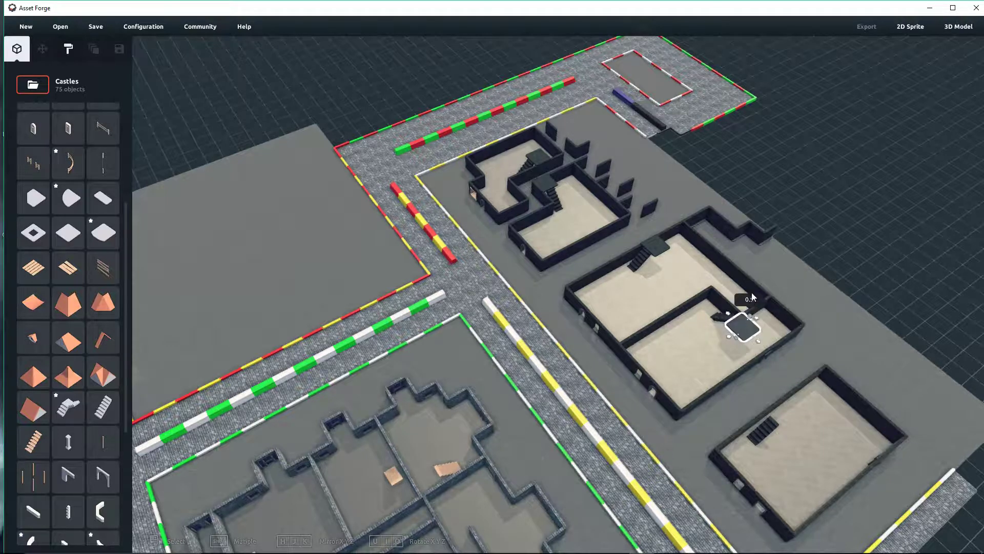
pyautogui.click(908, 289)
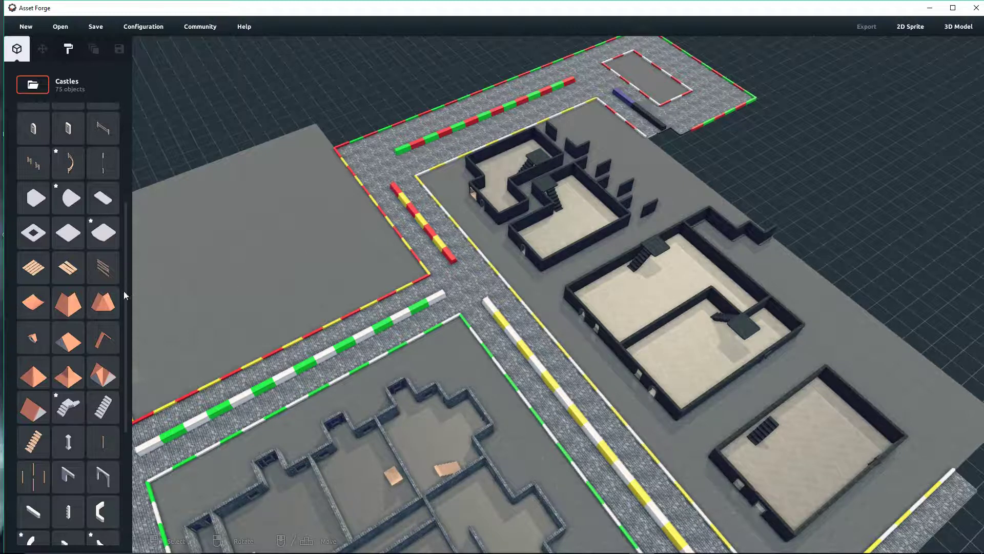
# Place a square floor slab at the head of the stairs in the last dark-walled building and raise it 1.1.
pyautogui.click(68, 233)
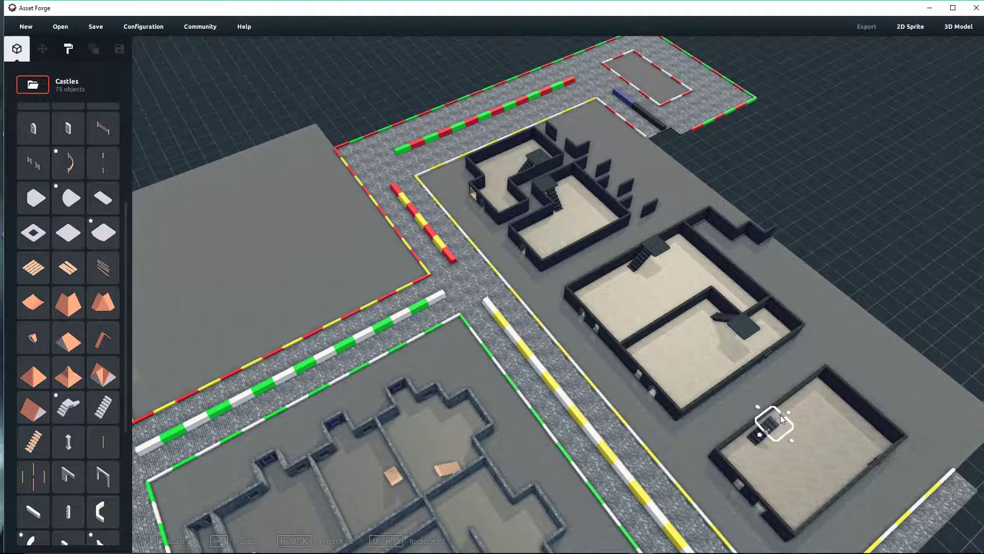
pyautogui.click(786, 421)
pyautogui.moveTo(784, 423); pyautogui.dragTo(801, 378)
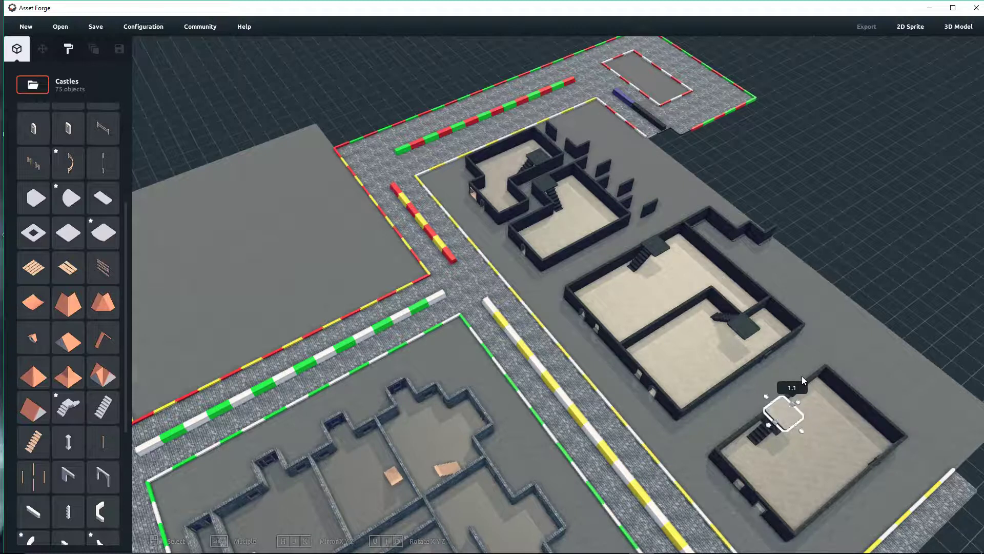
pyautogui.click(925, 340)
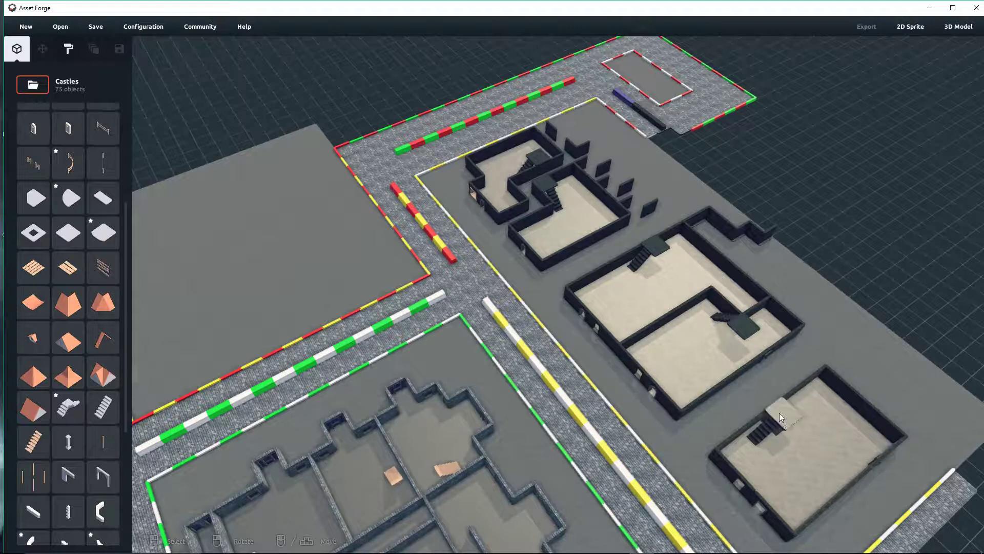
# Repaint the raised landings in the dark-walled buildings with the same light material as their floors.
pyautogui.click(731, 308)
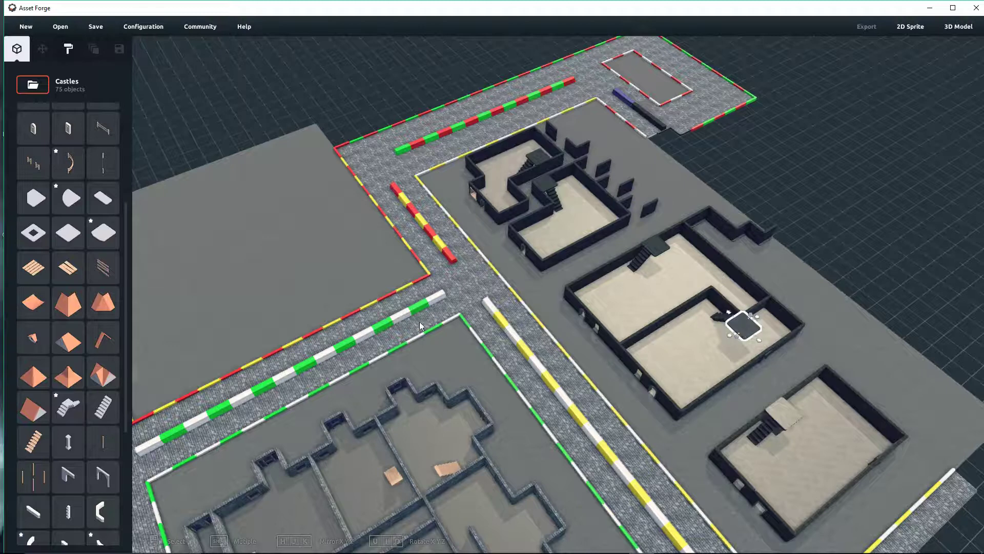
pyautogui.click(67, 47)
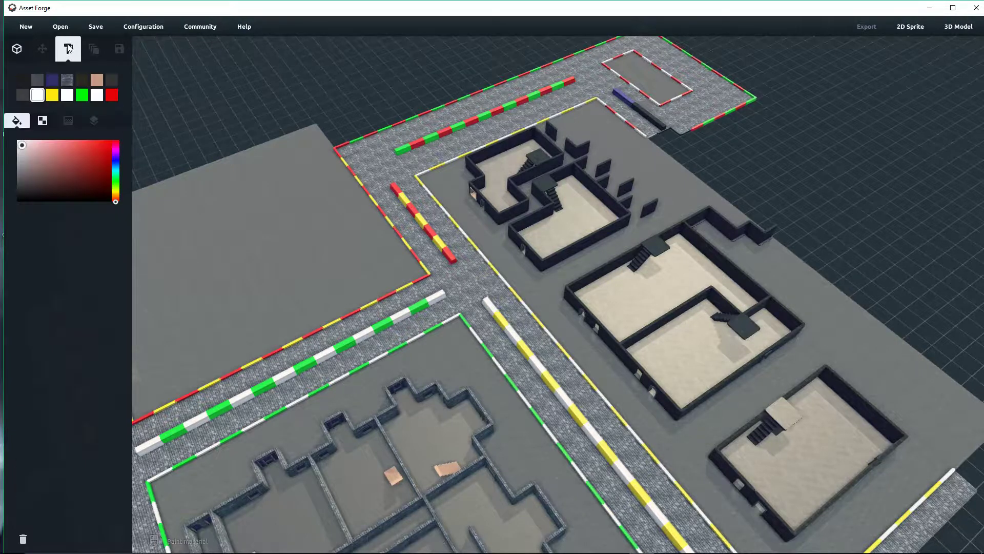
pyautogui.click(38, 80)
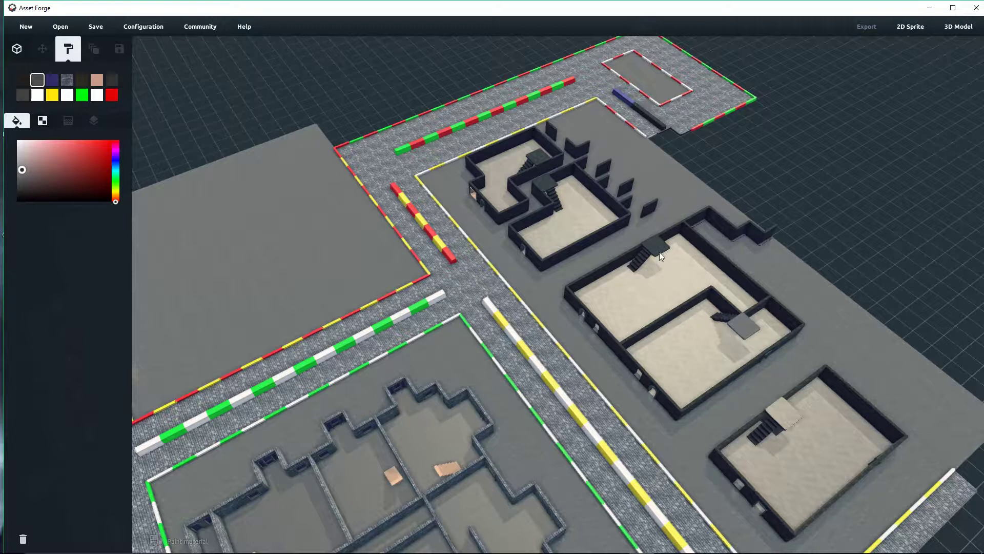
pyautogui.click(23, 95)
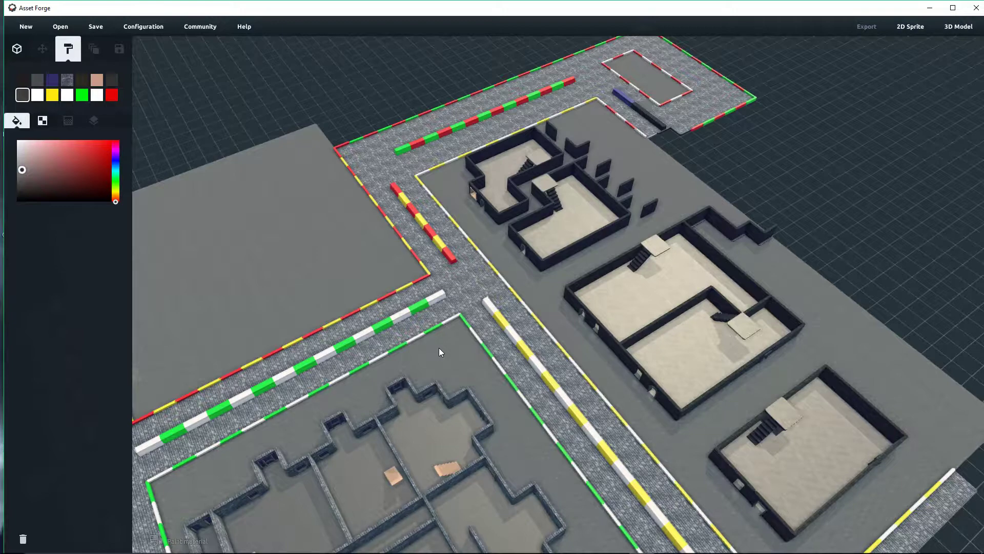
pyautogui.click(17, 49)
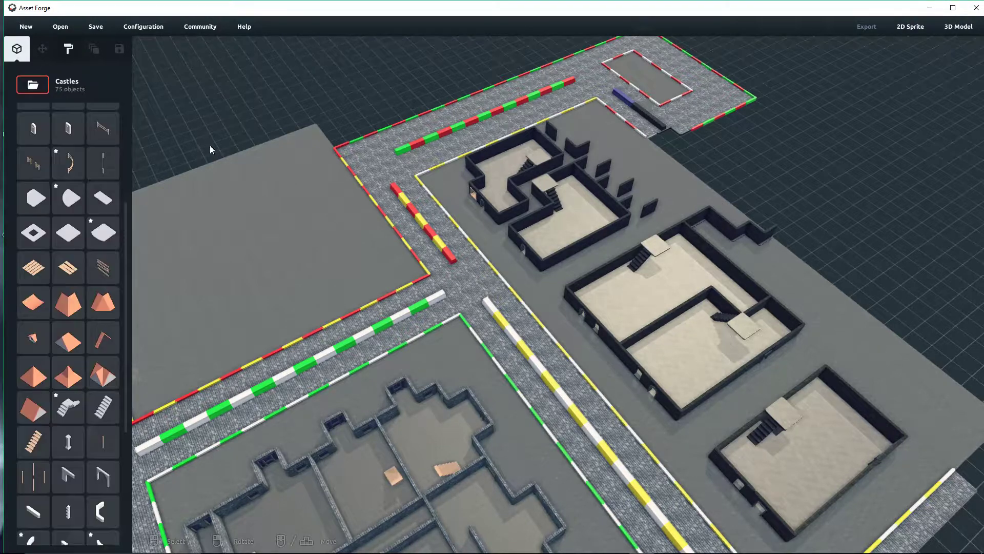
# Place a square floor slab in the stone building's end room, align it with the head of the stairs and raise it as a landing.
pyautogui.moveTo(373, 251); pyautogui.dragTo(370, 229, button='right')
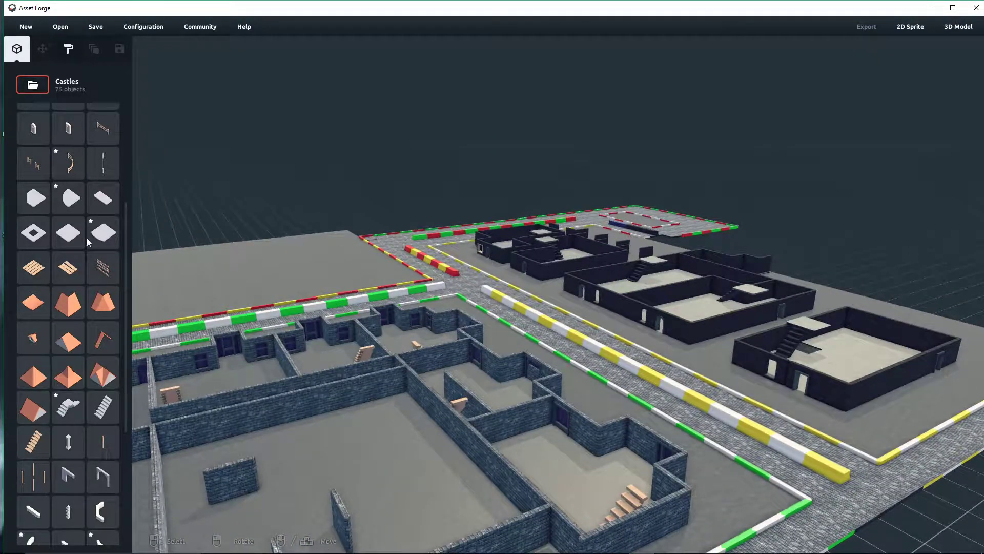
pyautogui.click(71, 237)
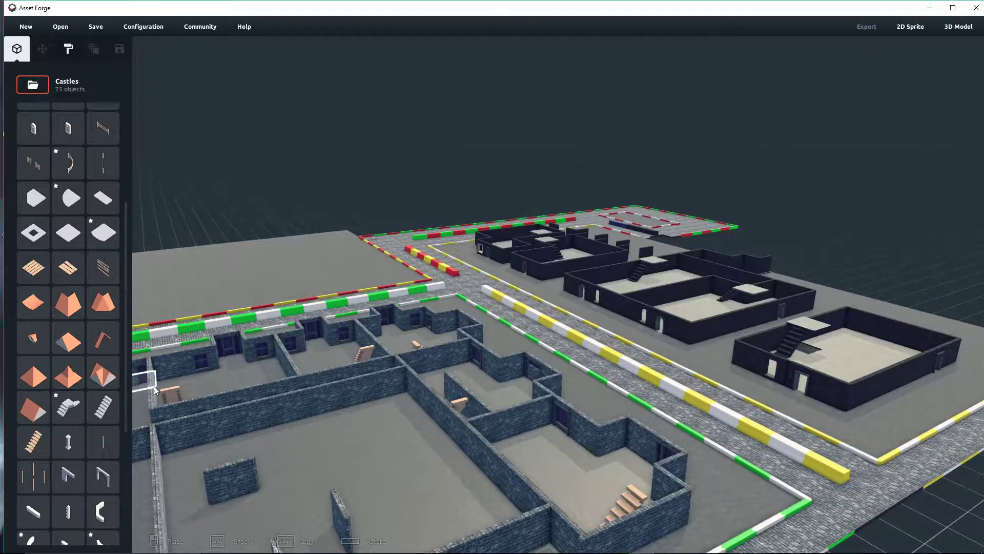
pyautogui.click(168, 411)
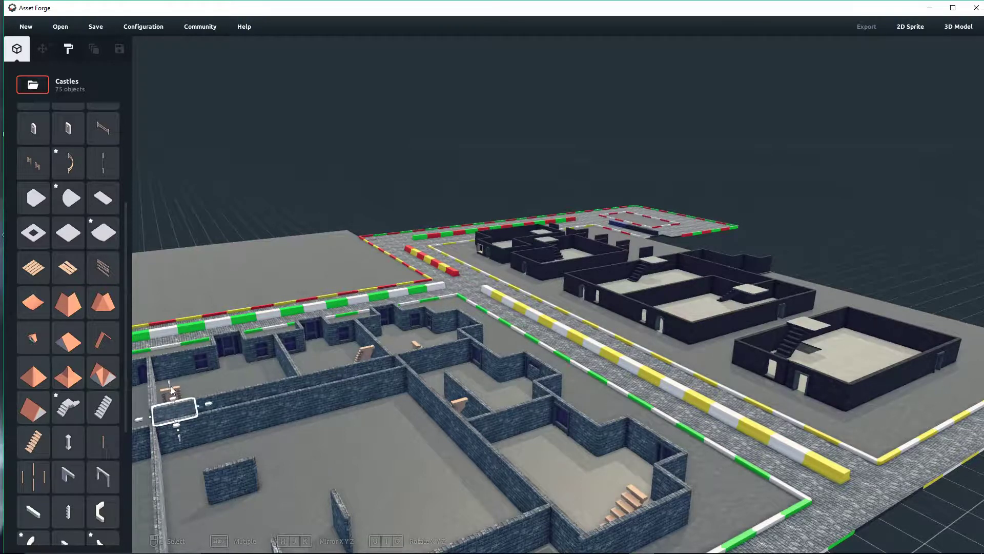
pyautogui.moveTo(171, 391); pyautogui.dragTo(127, 429, button='right')
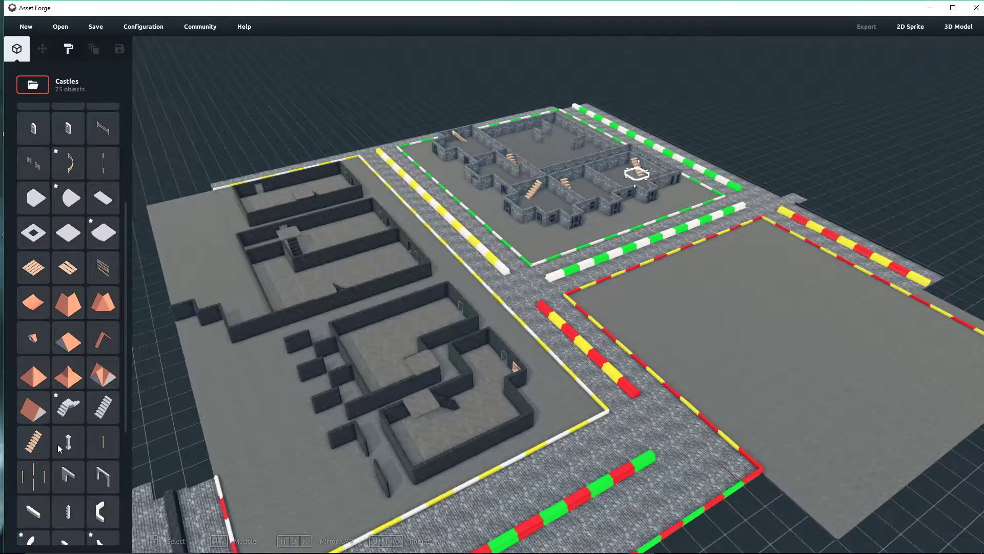
pyautogui.moveTo(608, 202); pyautogui.dragTo(681, 246, button='right')
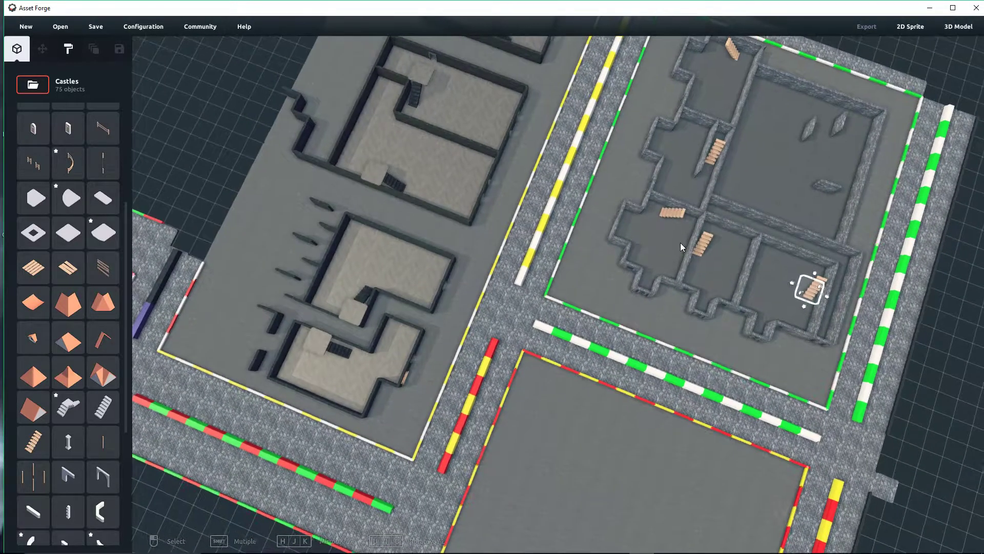
pyautogui.moveTo(816, 272)
pyautogui.mouseDown()
pyautogui.moveTo(819, 251)
pyautogui.moveTo(822, 272)
pyautogui.mouseUp()
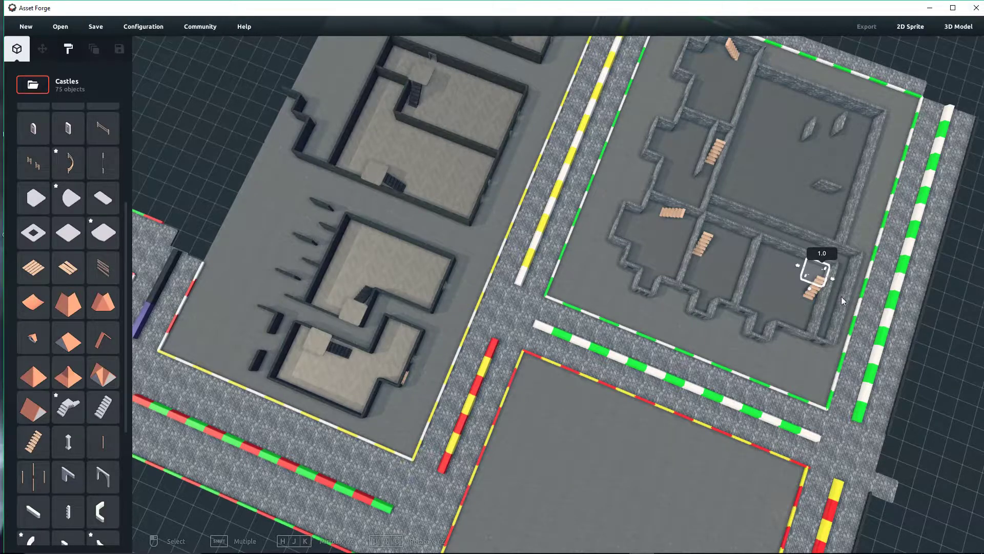
pyautogui.moveTo(841, 297); pyautogui.dragTo(880, 270, button='right')
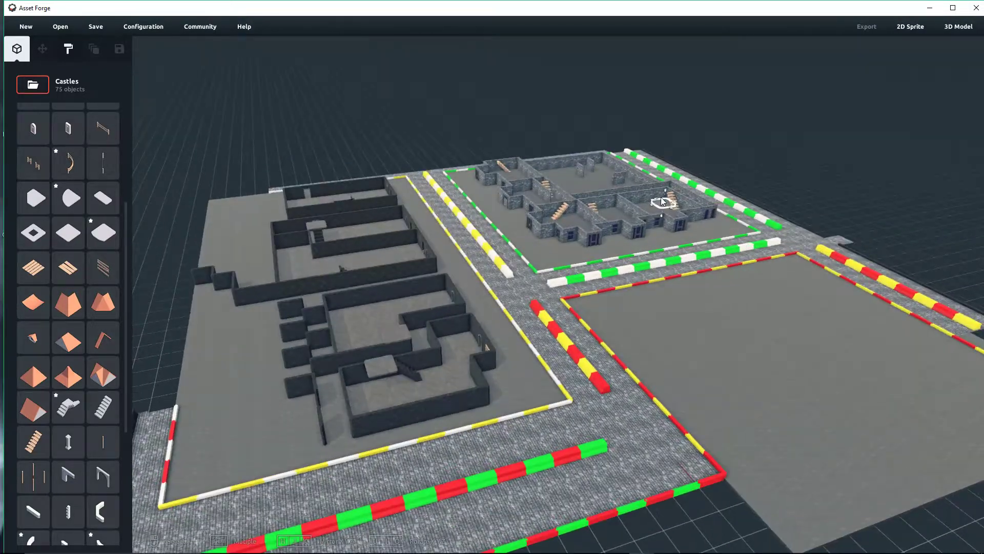
pyautogui.moveTo(665, 191); pyautogui.dragTo(670, 174)
pyautogui.click(746, 165)
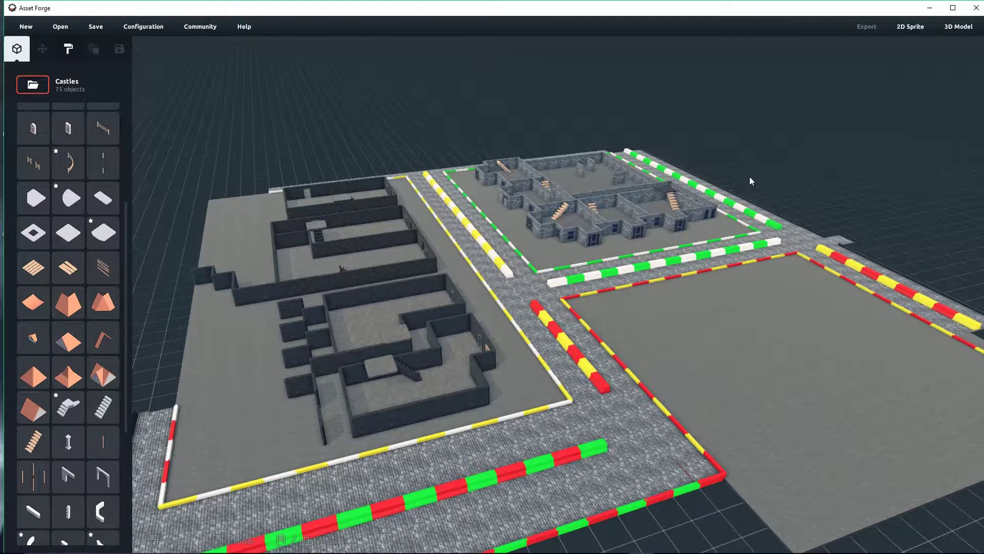
# Place a square floor slab at the head of the stairs in the stone building's middle front room and raise it to landing height.
pyautogui.moveTo(759, 177); pyautogui.dragTo(653, 234, button='right')
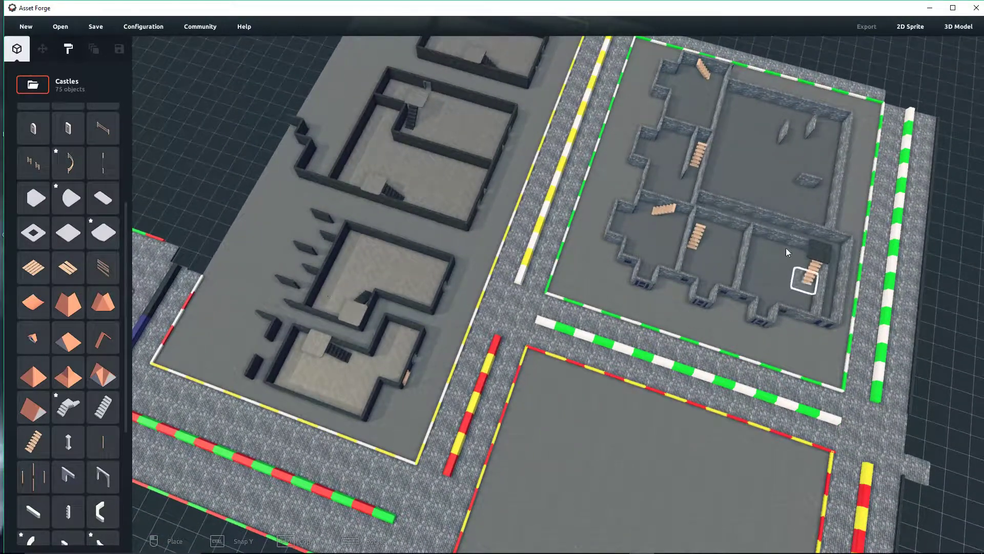
pyautogui.click(698, 223)
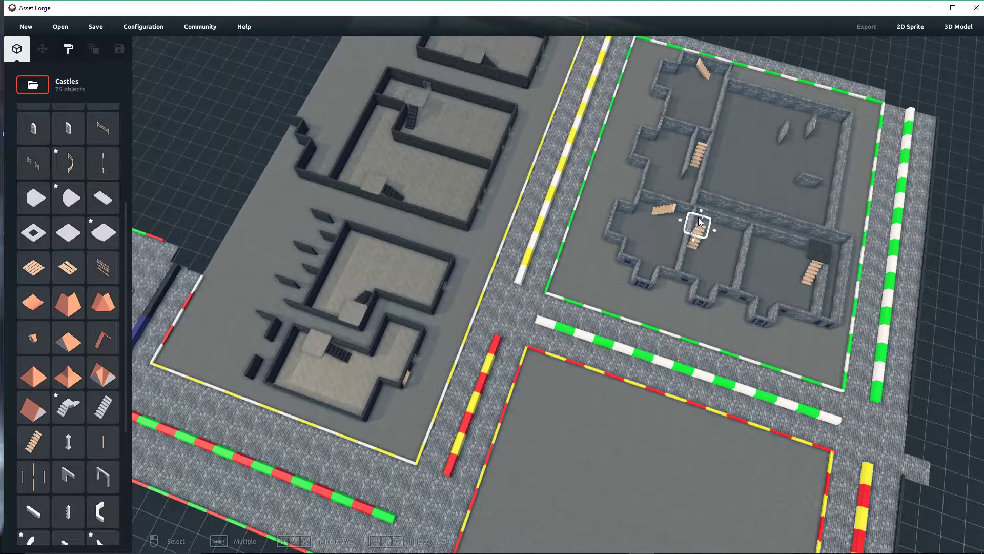
pyautogui.moveTo(703, 217); pyautogui.dragTo(720, 170)
# Place an adjoining square slab at the head of the stairs in the stone building's many-sided corner room and raise it 1.0.
pyautogui.click(104, 237)
pyautogui.click(677, 219)
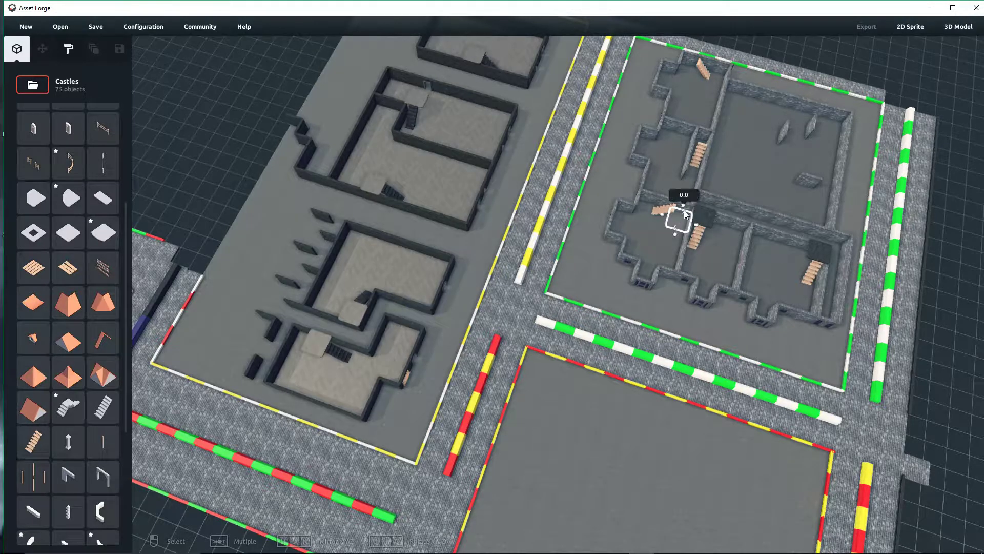
pyautogui.moveTo(684, 210); pyautogui.dragTo(709, 158)
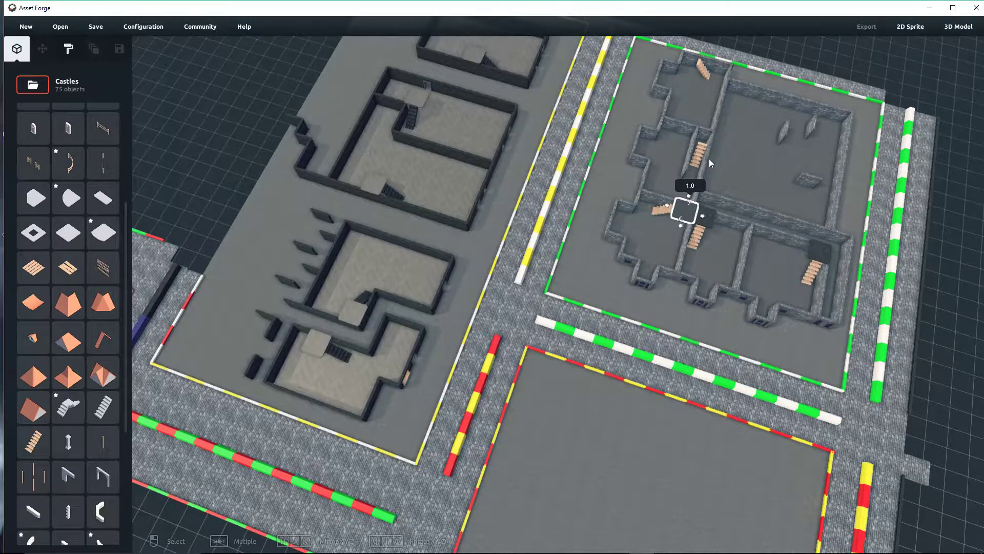
# Add a square landing to the stairs in the stone building's side room with the short partition and raise it 1.0.
pyautogui.click(67, 244)
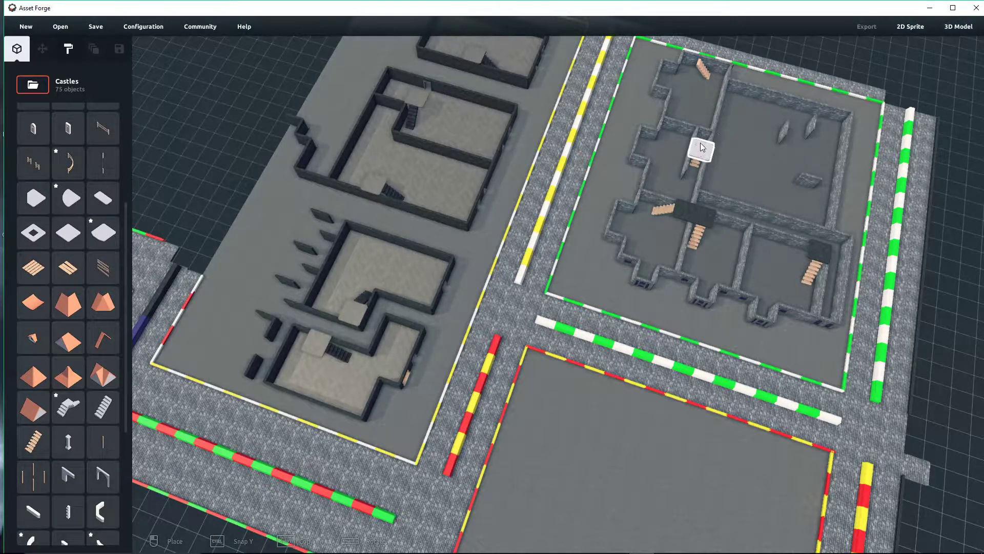
pyautogui.click(709, 143)
pyautogui.moveTo(704, 137); pyautogui.dragTo(733, 88)
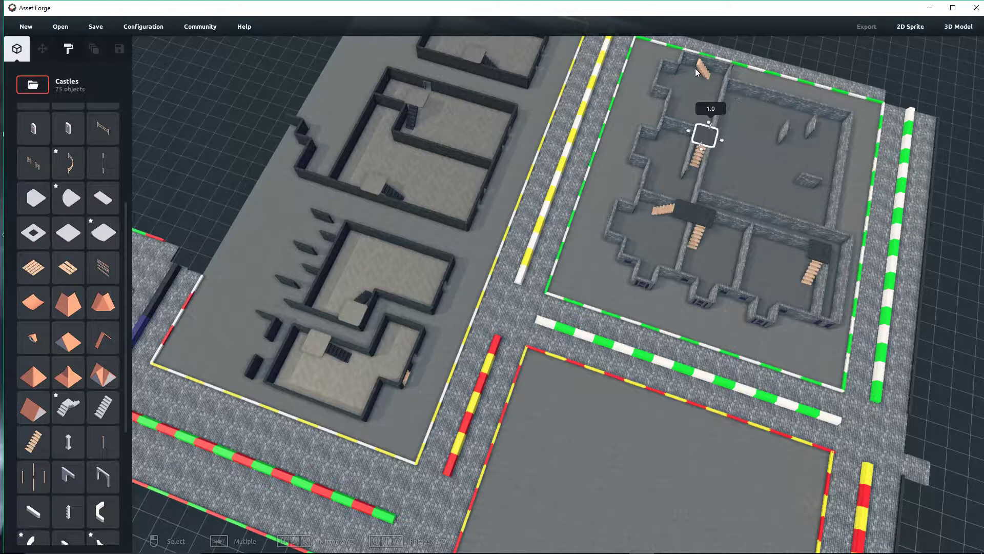
# Place a square floor slab beside the stairs in the stone building's far corner room, move it to the outer wall and raise it.
pyautogui.click(70, 239)
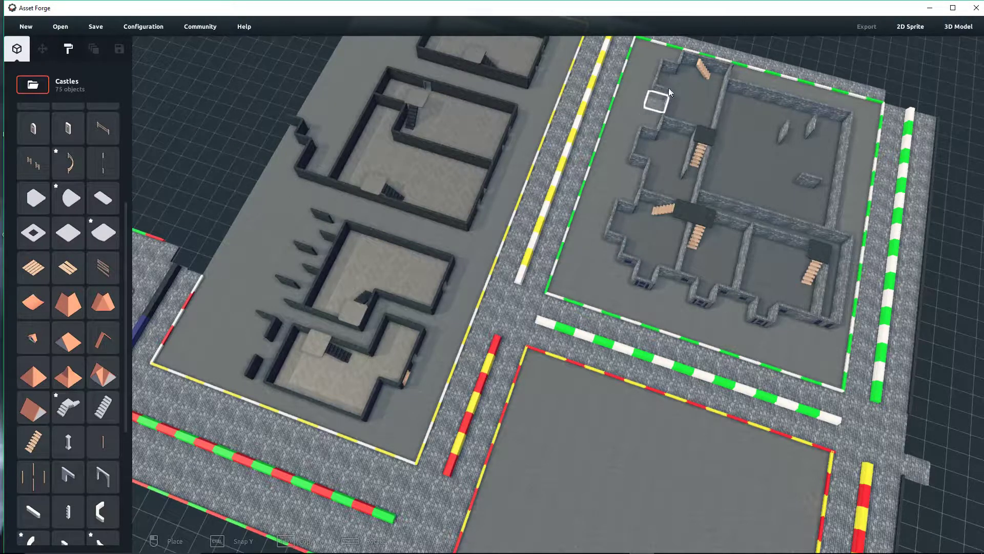
pyautogui.click(693, 70)
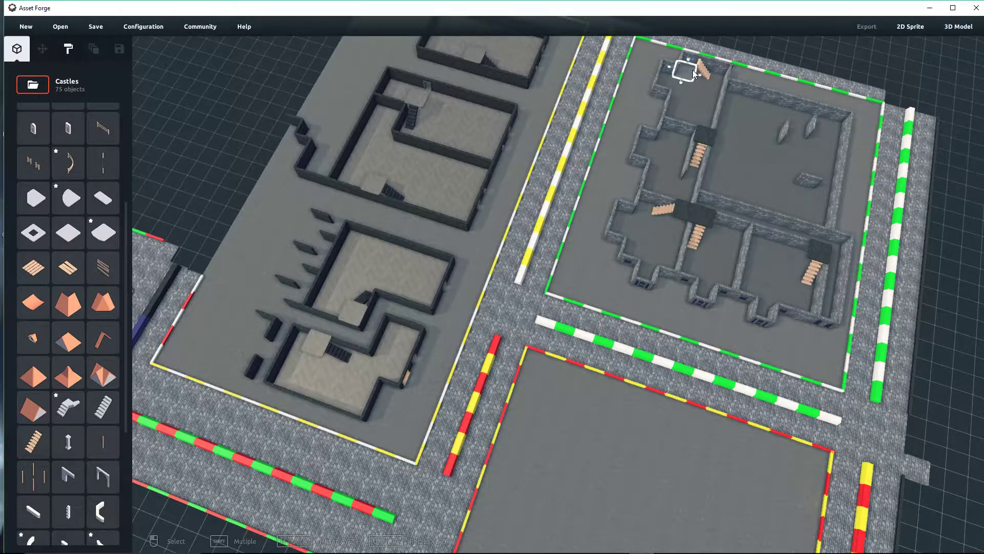
pyautogui.moveTo(693, 55)
pyautogui.mouseDown()
pyautogui.moveTo(703, 43)
pyautogui.moveTo(695, 62)
pyautogui.mouseUp()
pyautogui.moveTo(752, 55); pyautogui.dragTo(750, 89, button='right')
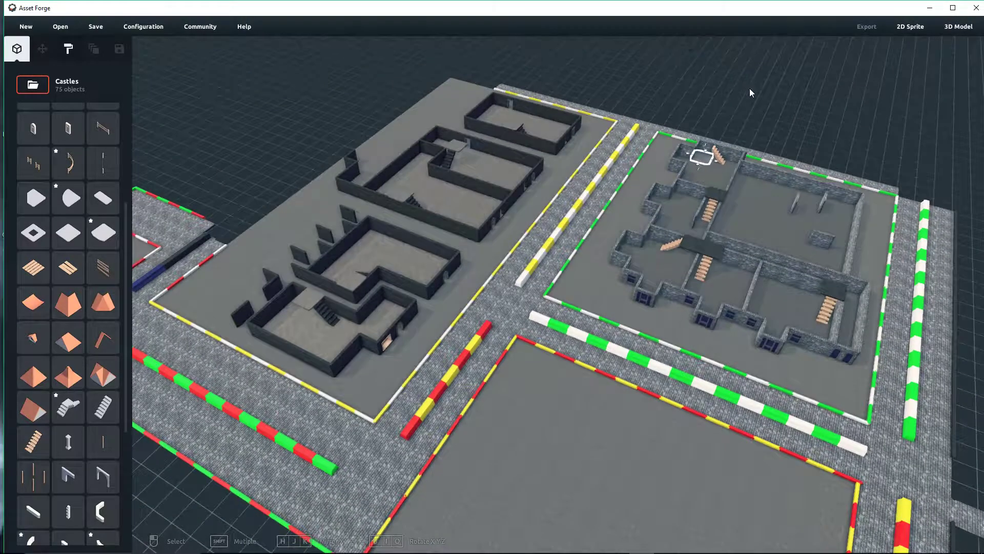
pyautogui.click(706, 145)
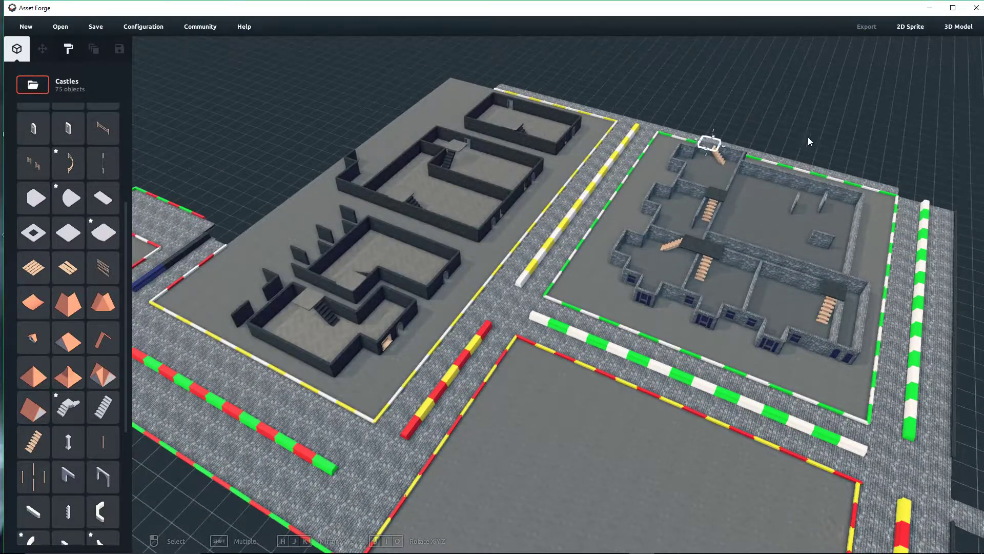
pyautogui.moveTo(810, 142); pyautogui.dragTo(774, 160, button='right')
pyautogui.moveTo(846, 200); pyautogui.dragTo(982, 204, button='right')
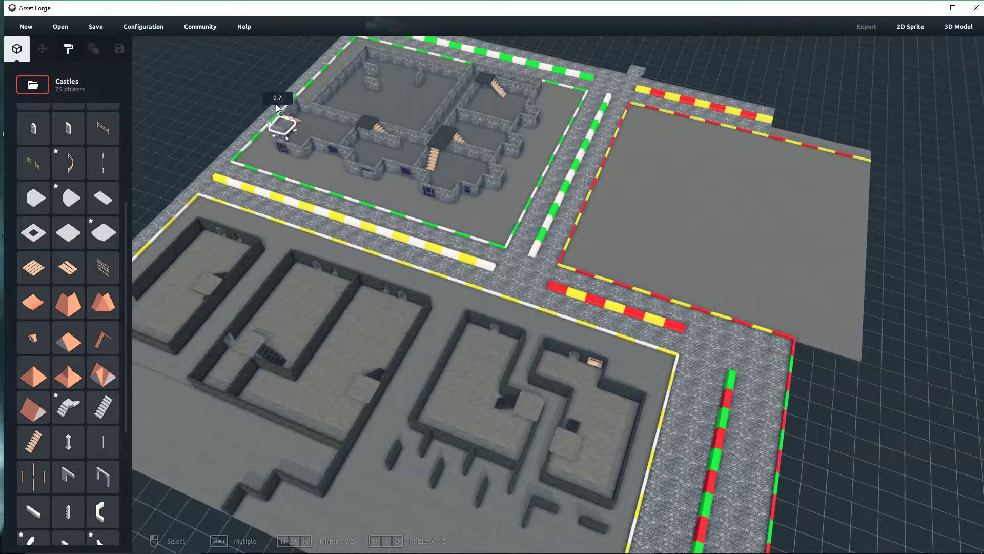
pyautogui.moveTo(276, 105); pyautogui.dragTo(276, 98)
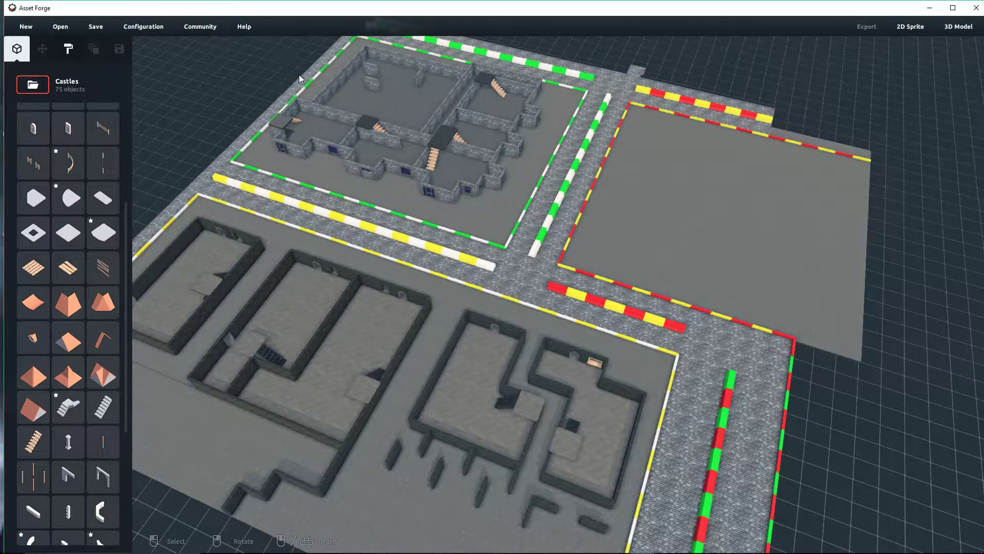
# Paint all the raised landings in the stone building with the grey material of its floor.
pyautogui.moveTo(300, 75); pyautogui.dragTo(486, 95, button='right')
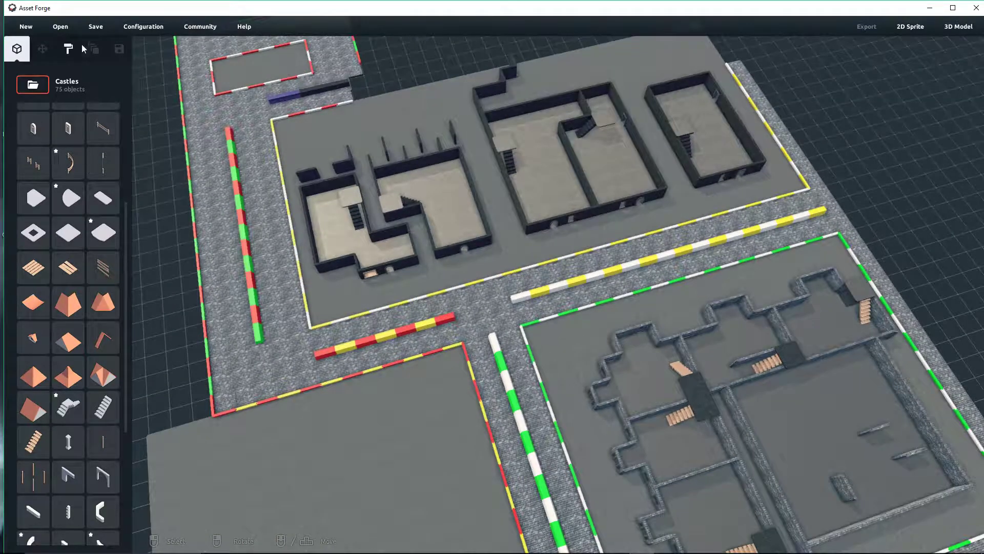
pyautogui.click(68, 49)
pyautogui.click(37, 79)
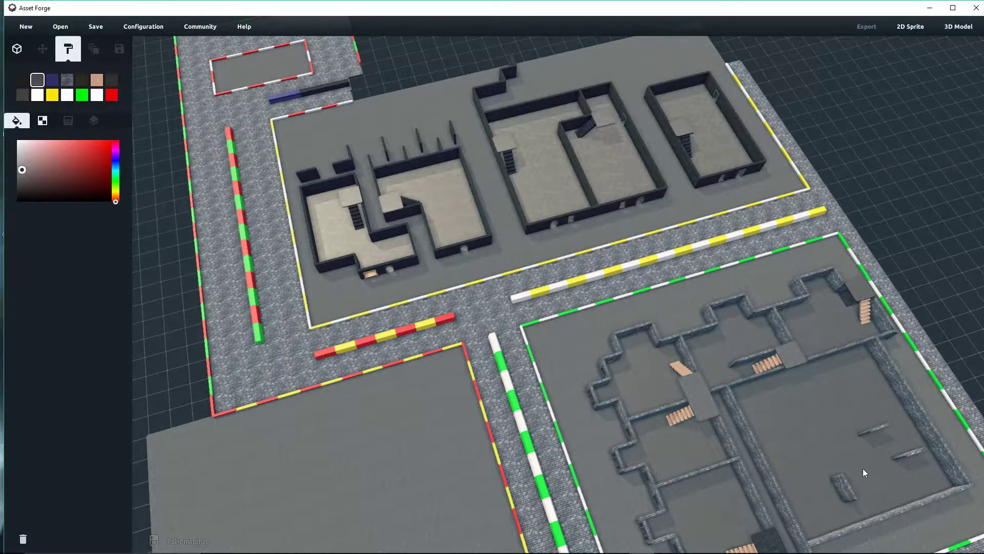
pyautogui.moveTo(863, 468); pyautogui.dragTo(906, 474, button='right')
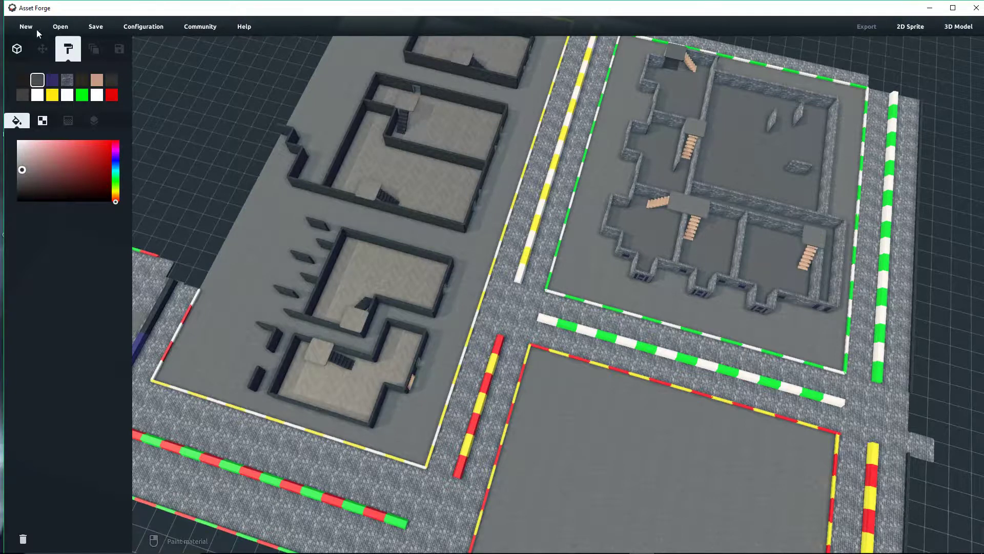
pyautogui.click(17, 48)
# Save the city model over the existing file route et structure.model.
pyautogui.click(89, 26)
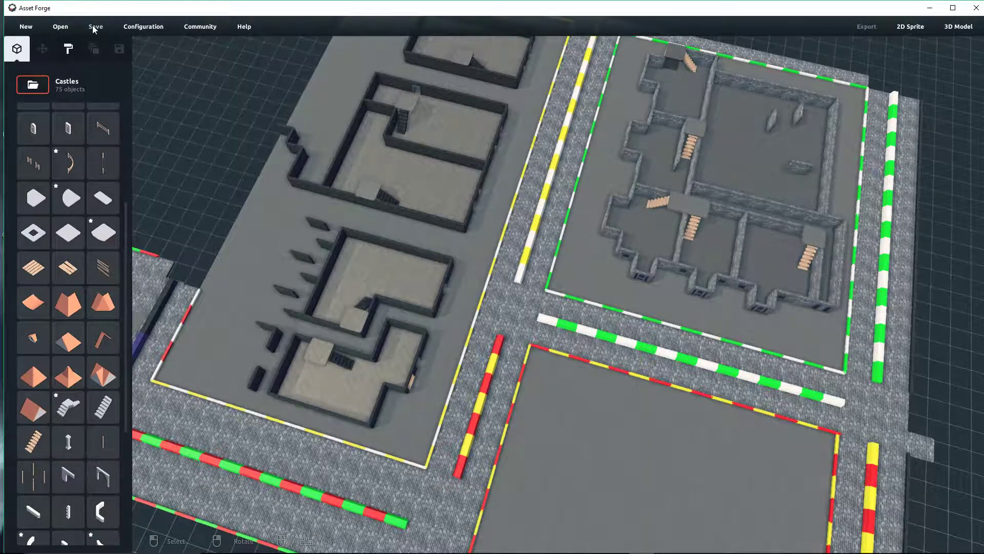
pyautogui.click(448, 295)
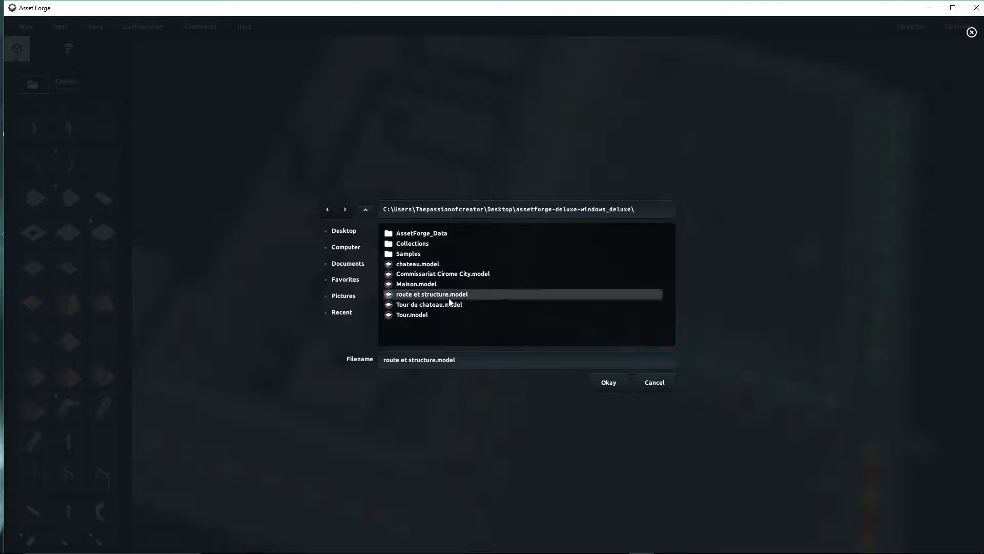
pyautogui.click(609, 383)
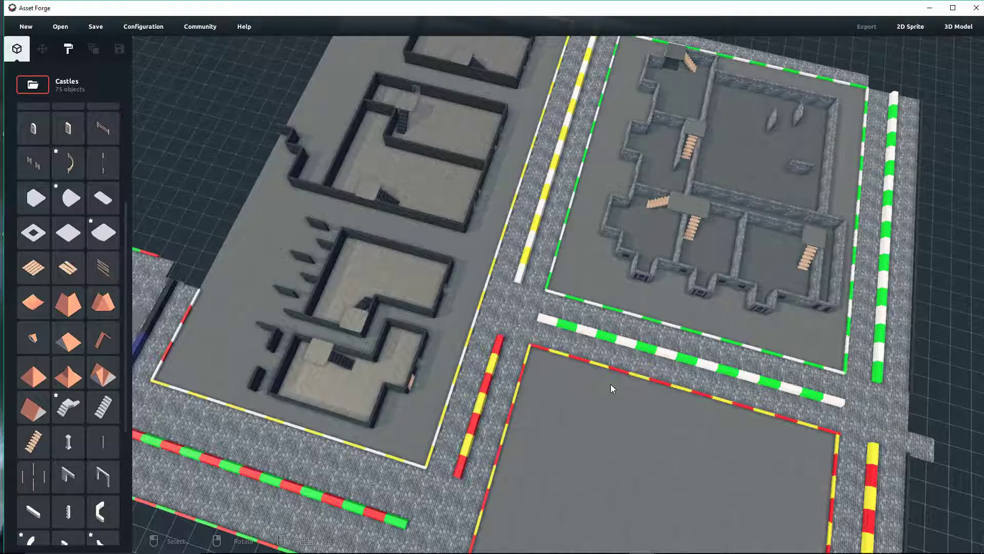
# Save the model once more, keeping the file name route et structure.model.
pyautogui.moveTo(611, 298); pyautogui.dragTo(738, 272, button='right')
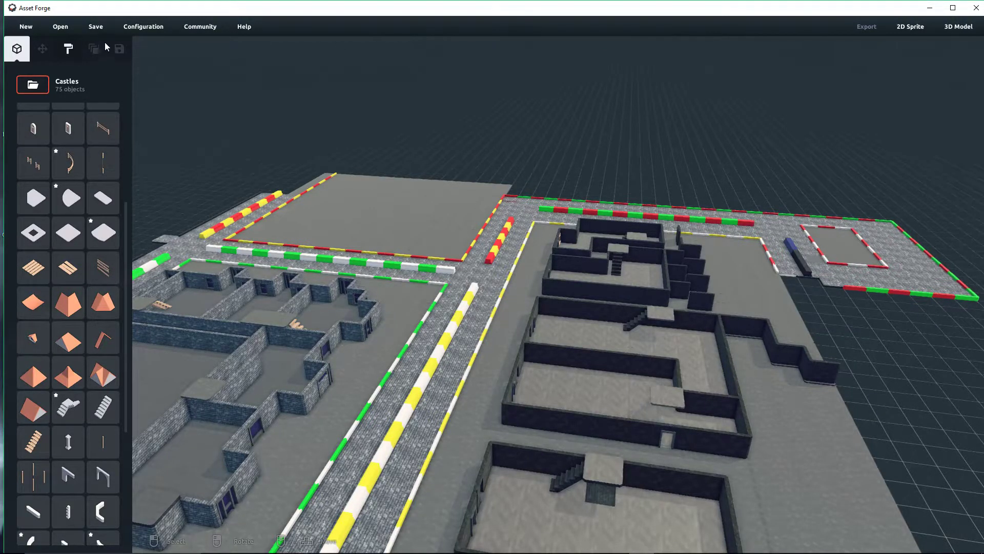
pyautogui.click(98, 27)
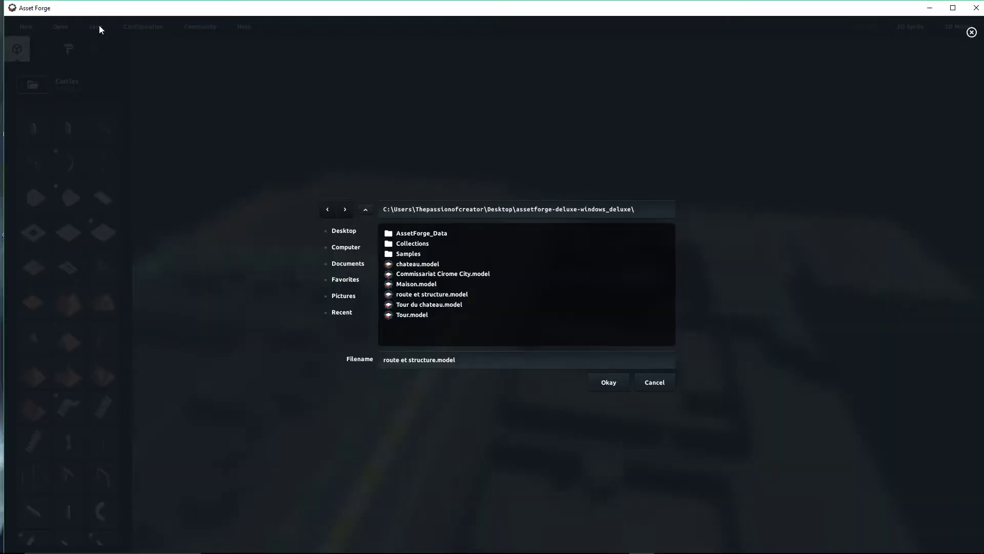